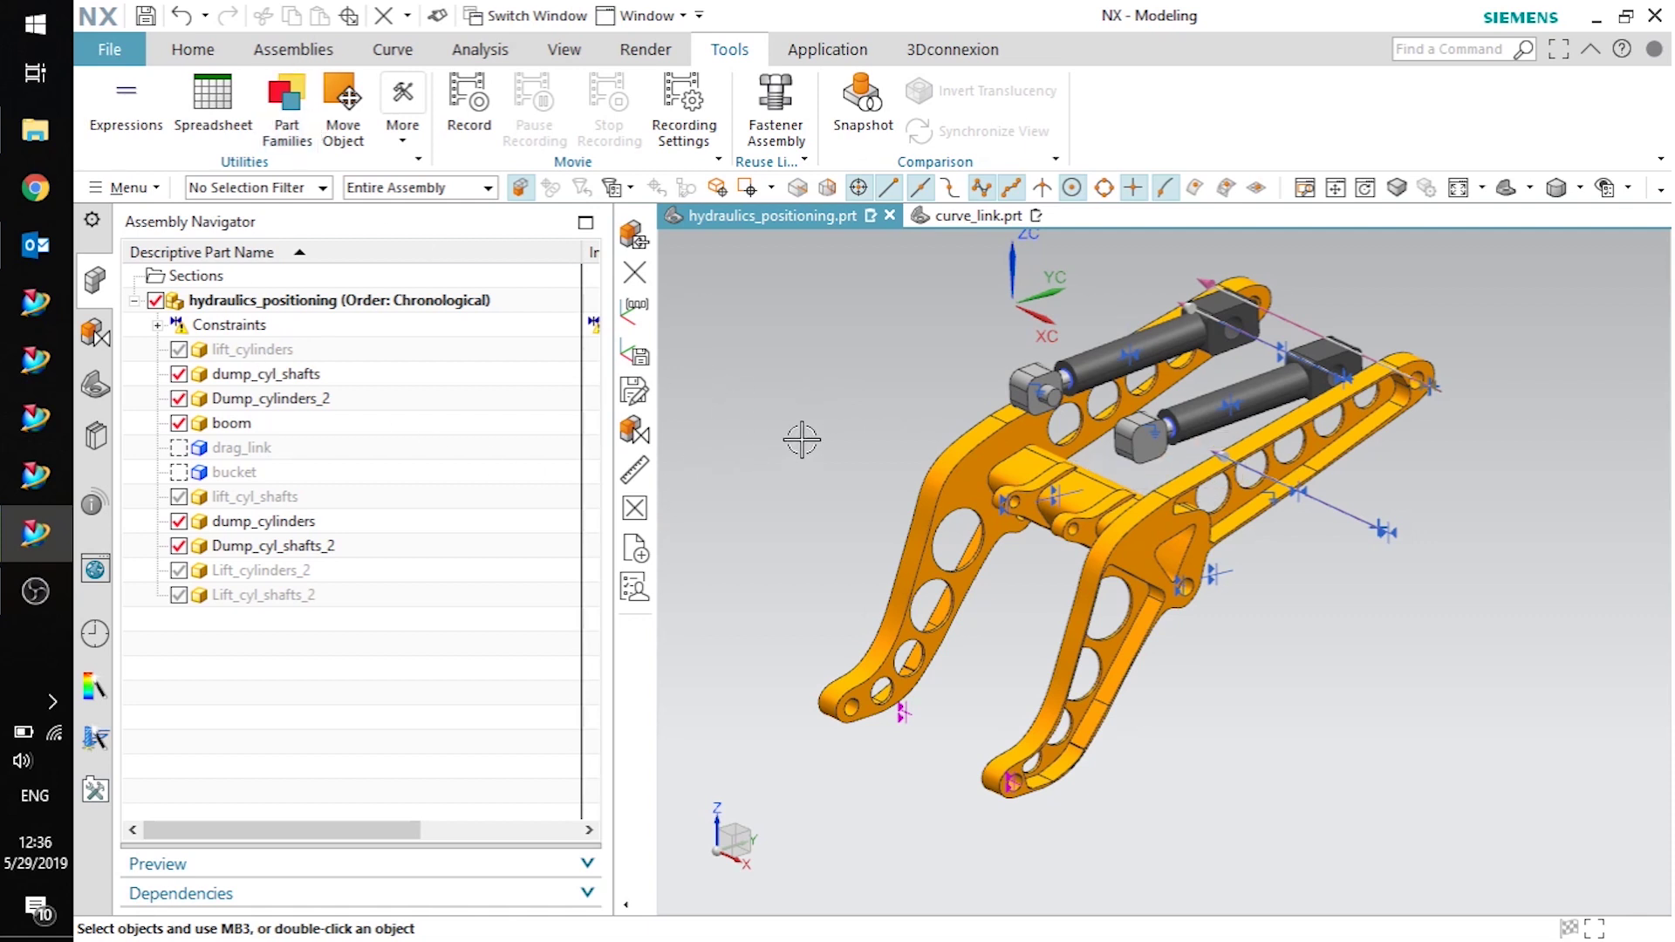
- Add curve_link.prt to hydraulics_positioning, located at Absolute - Displayed Part
{"action": "left_click", "coordinate": [185, 49]}
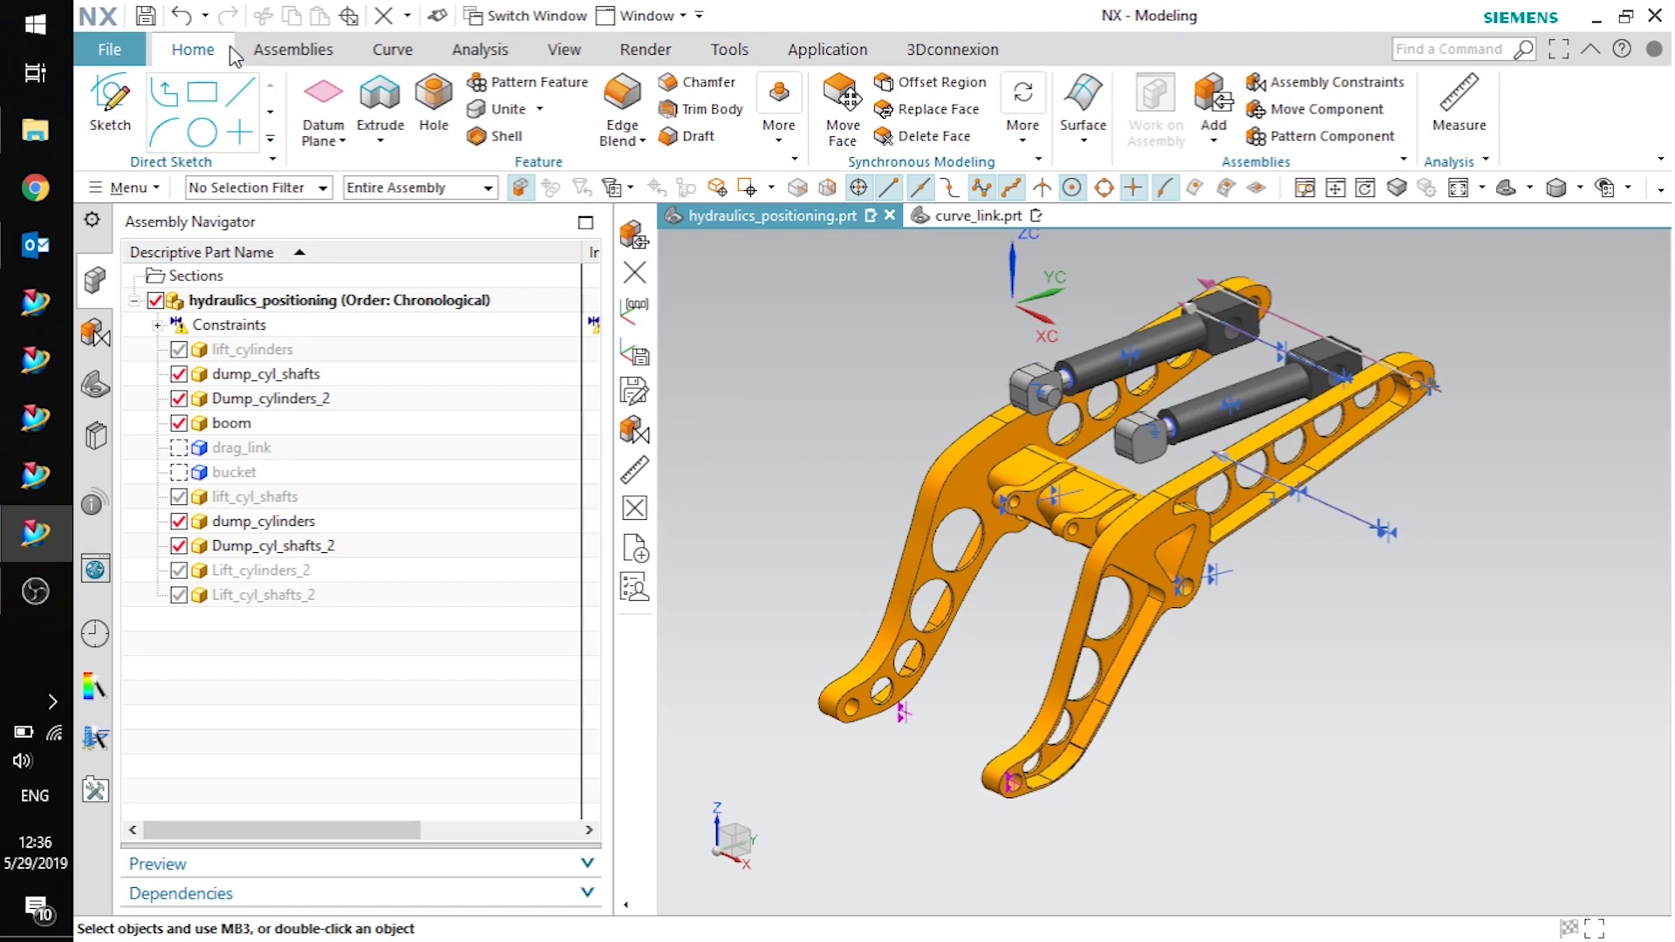
{"action": "left_click", "coordinate": [1215, 98]}
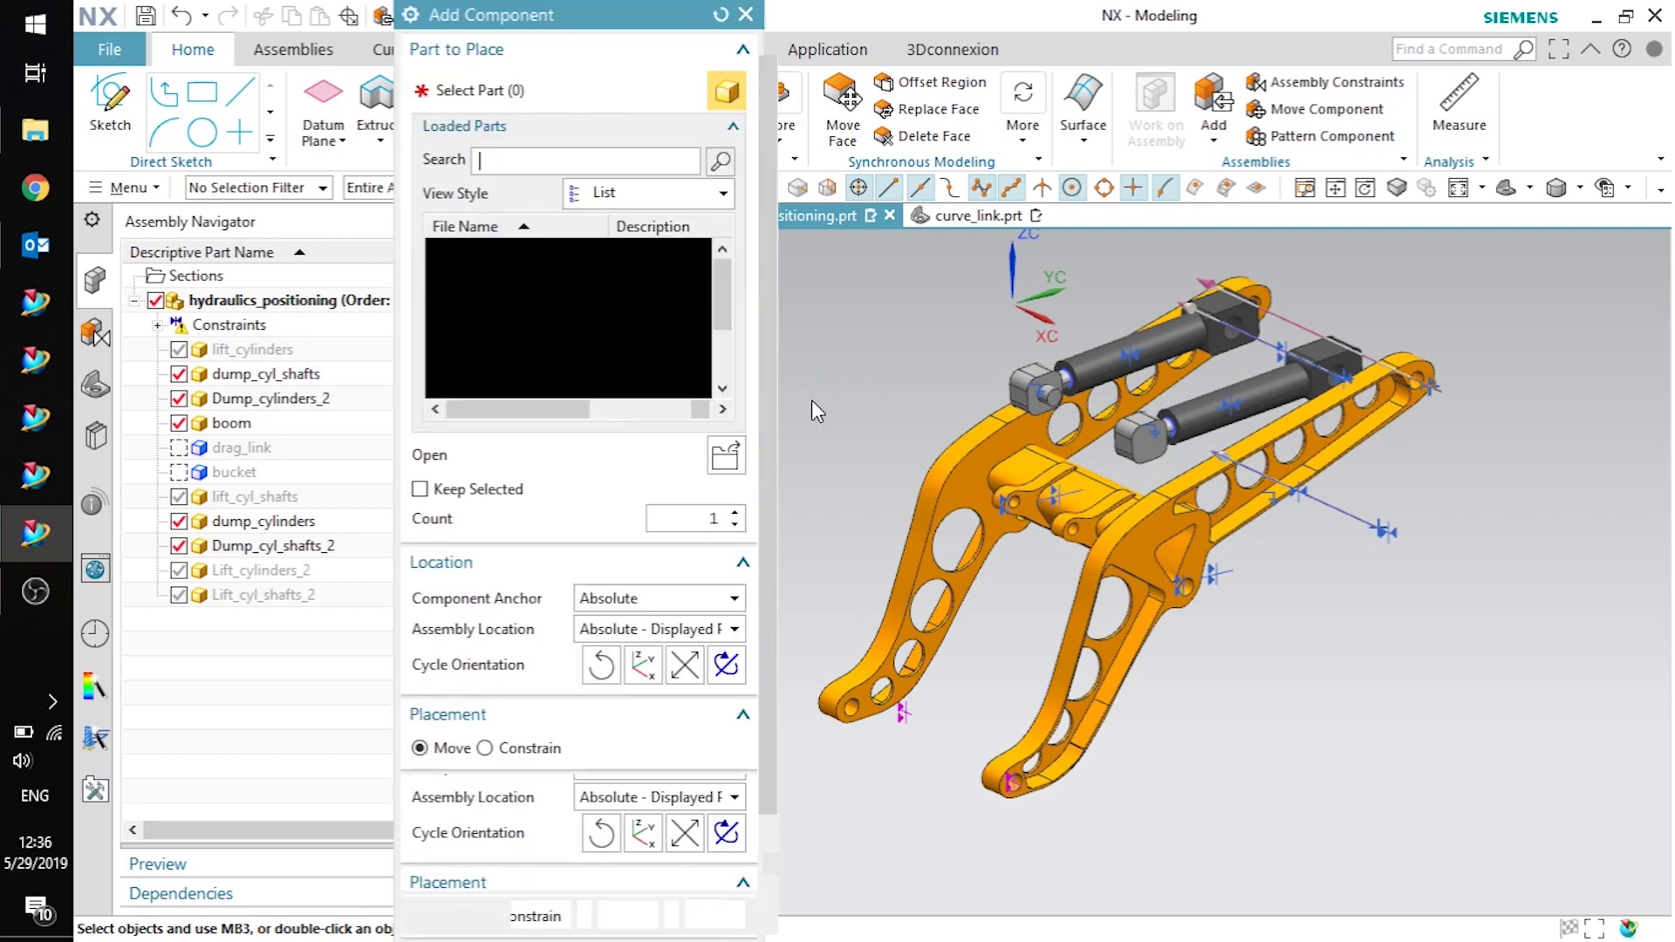
{"action": "left_click", "coordinate": [527, 274]}
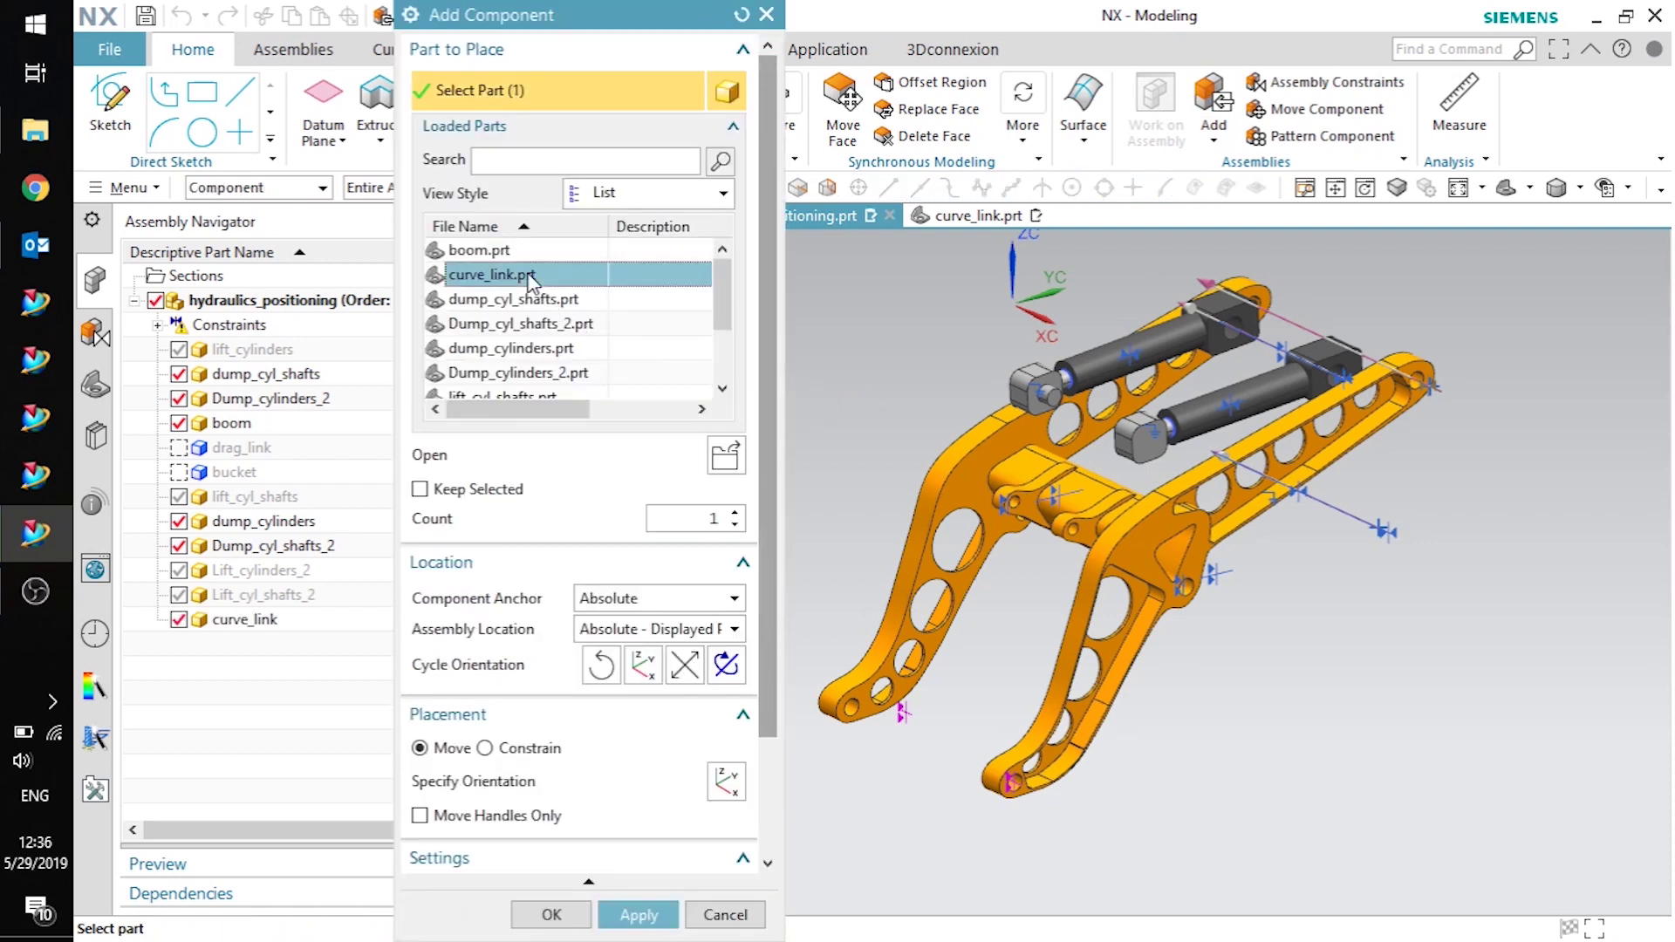
{"action": "left_click", "coordinate": [673, 629]}
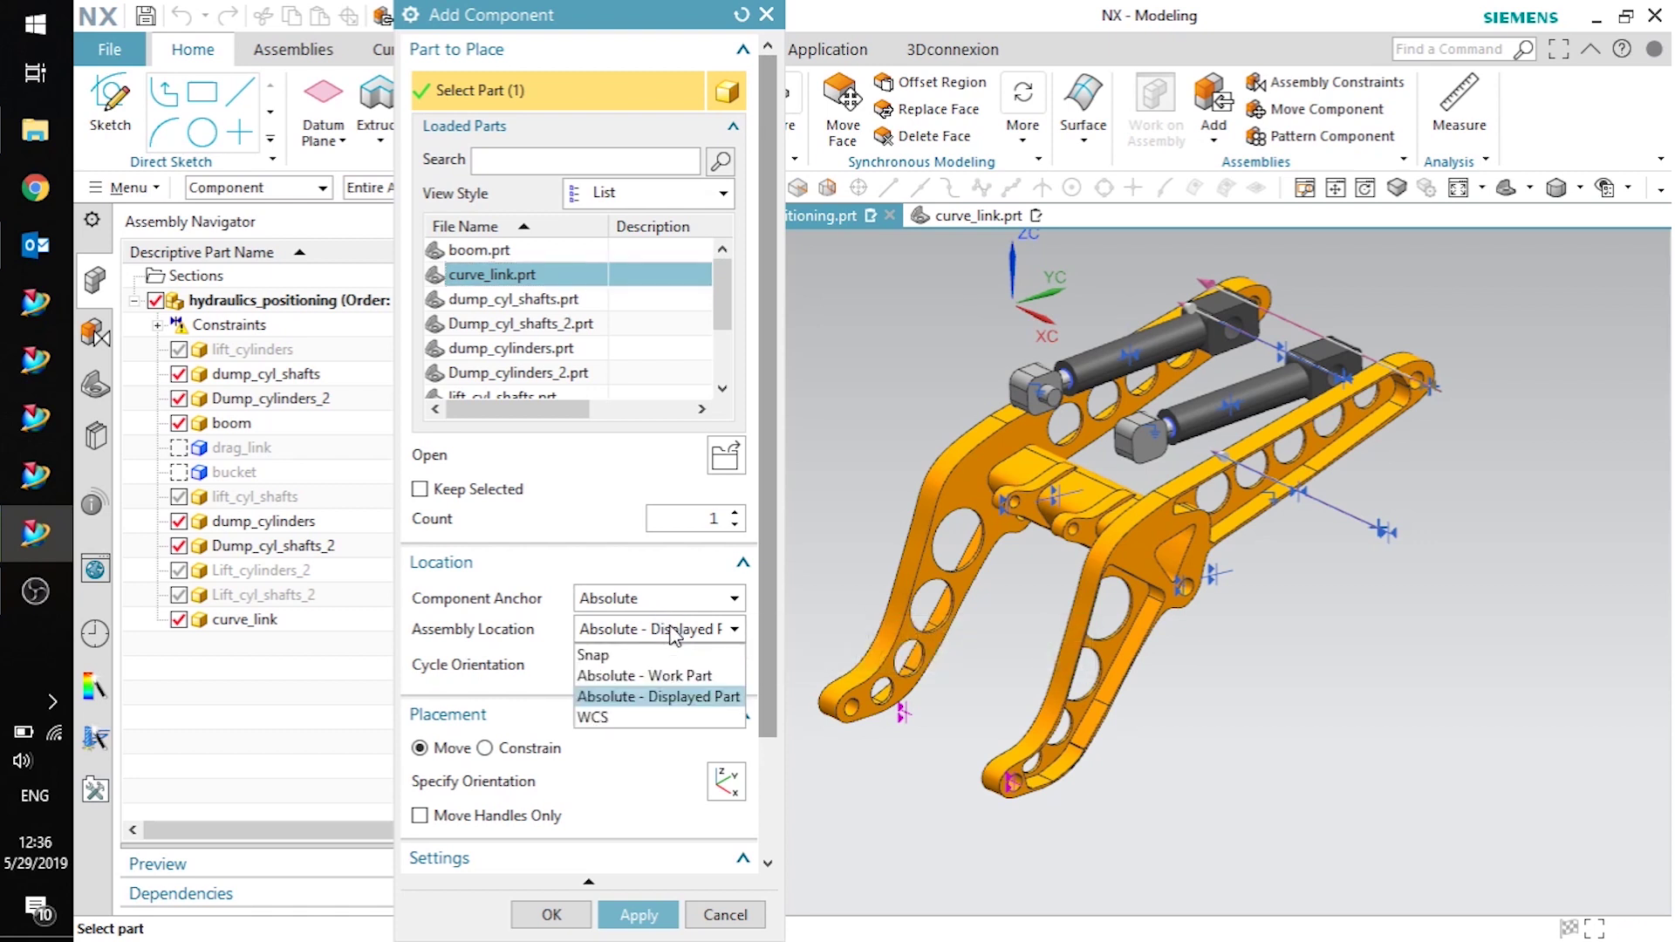
{"action": "left_click", "coordinate": [689, 698]}
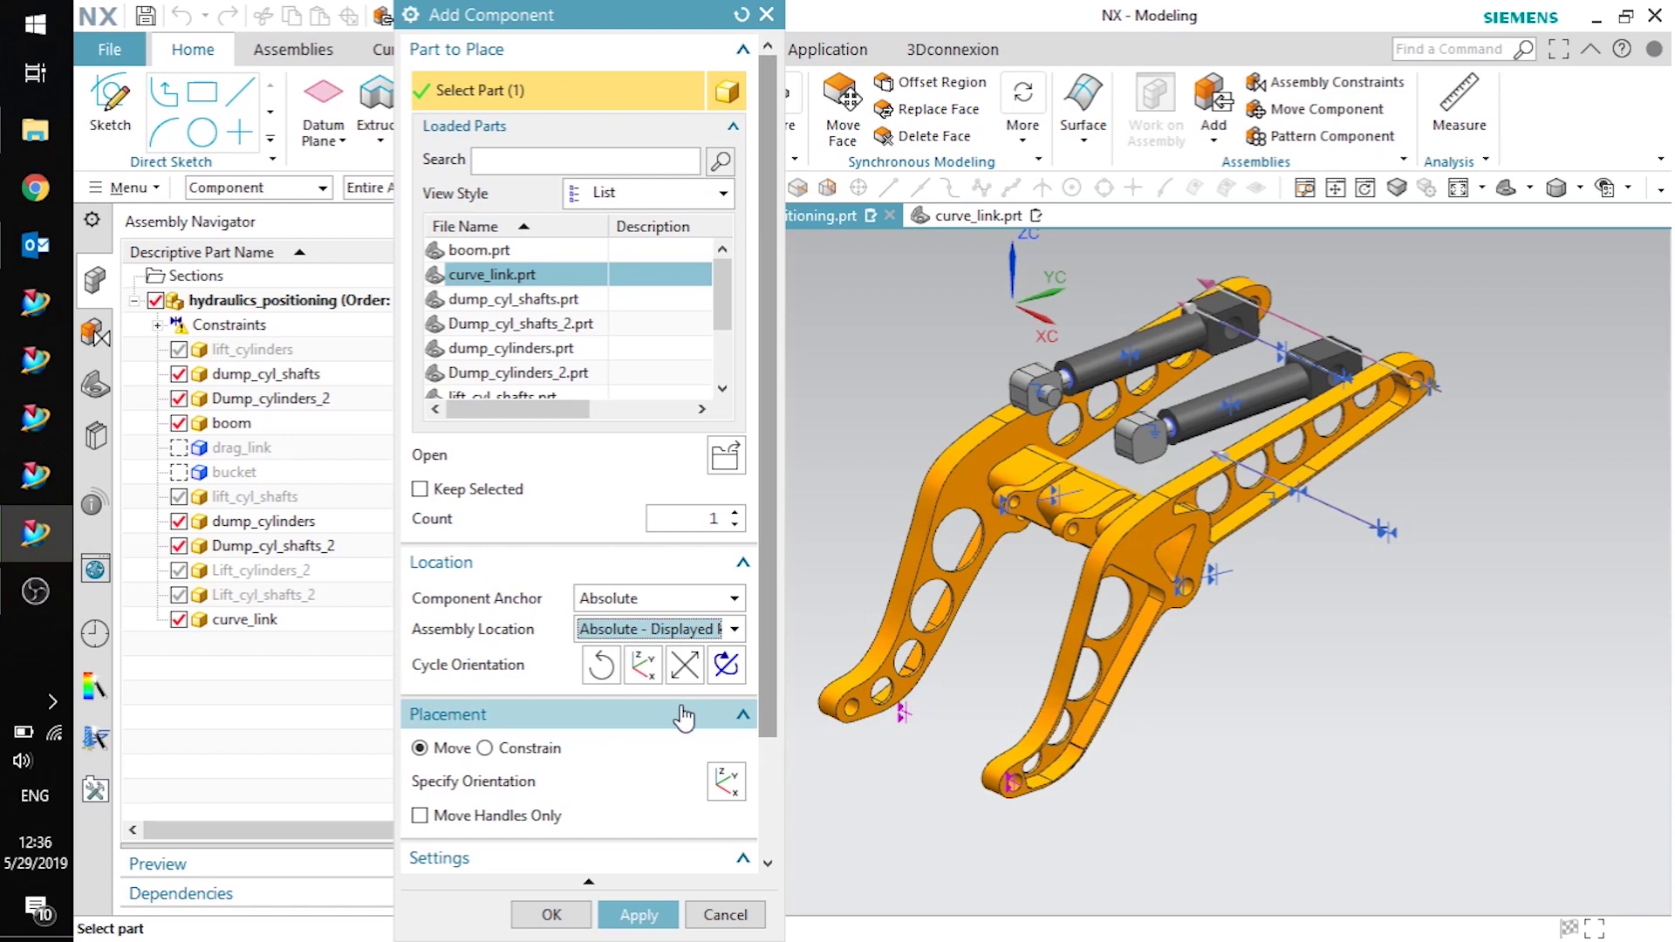
{"action": "left_click", "coordinate": [552, 915]}
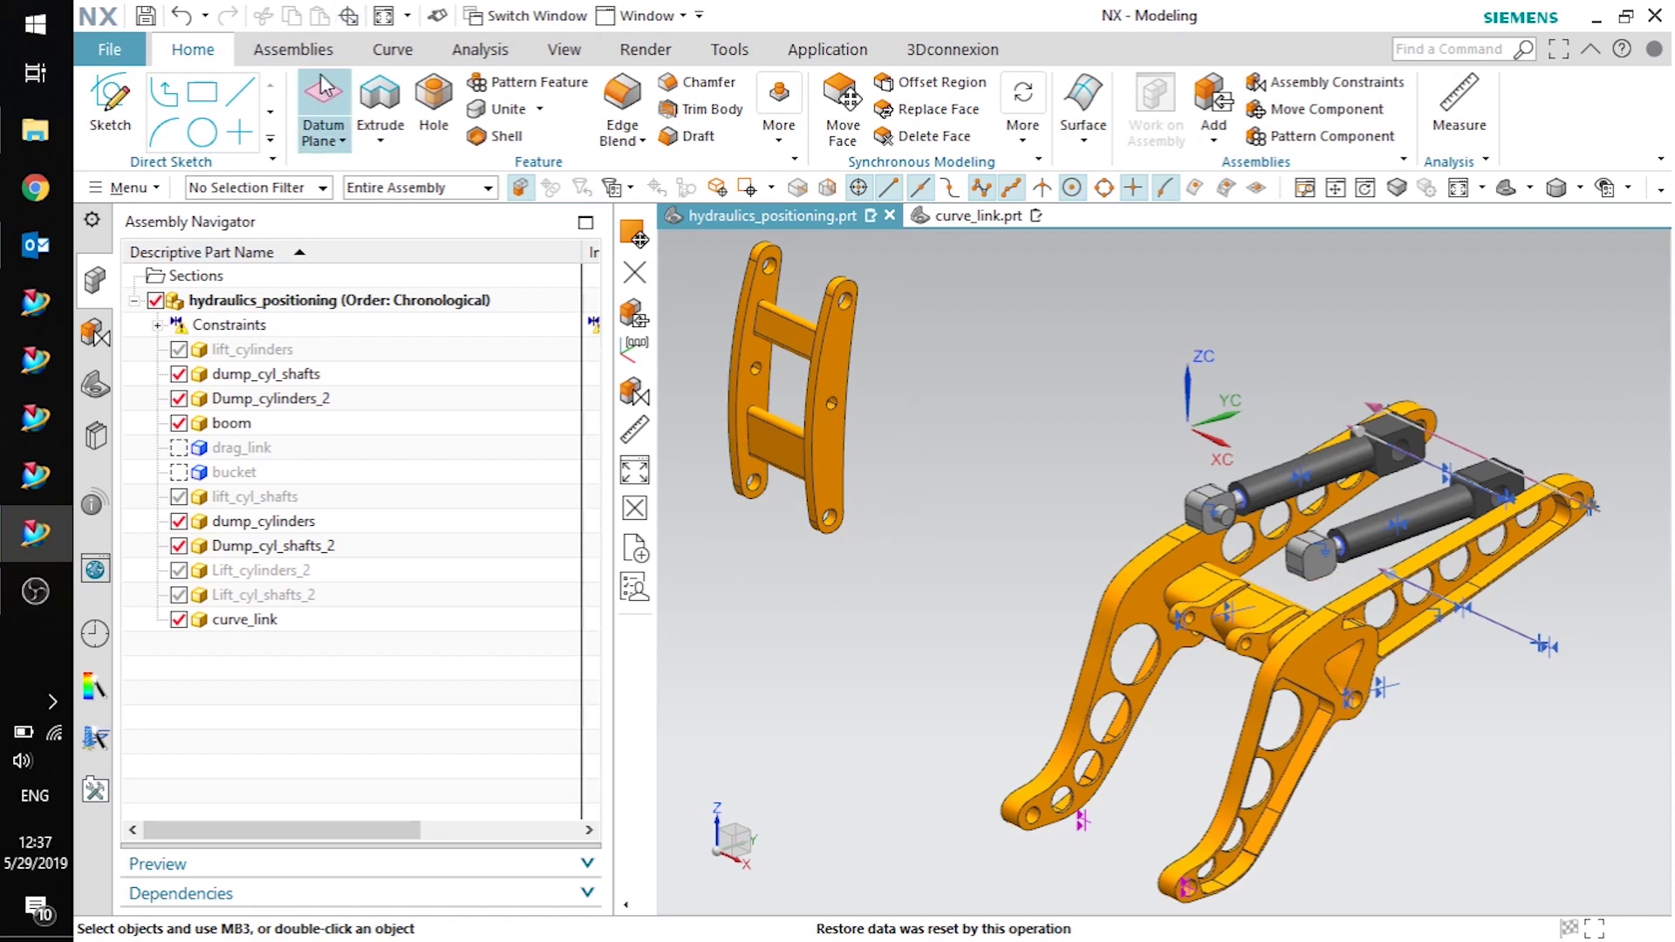
- Seat curve_link between the boom arms with Touch and Center constraints, then expand the Constraints node
{"action": "left_click", "coordinate": [306, 52]}
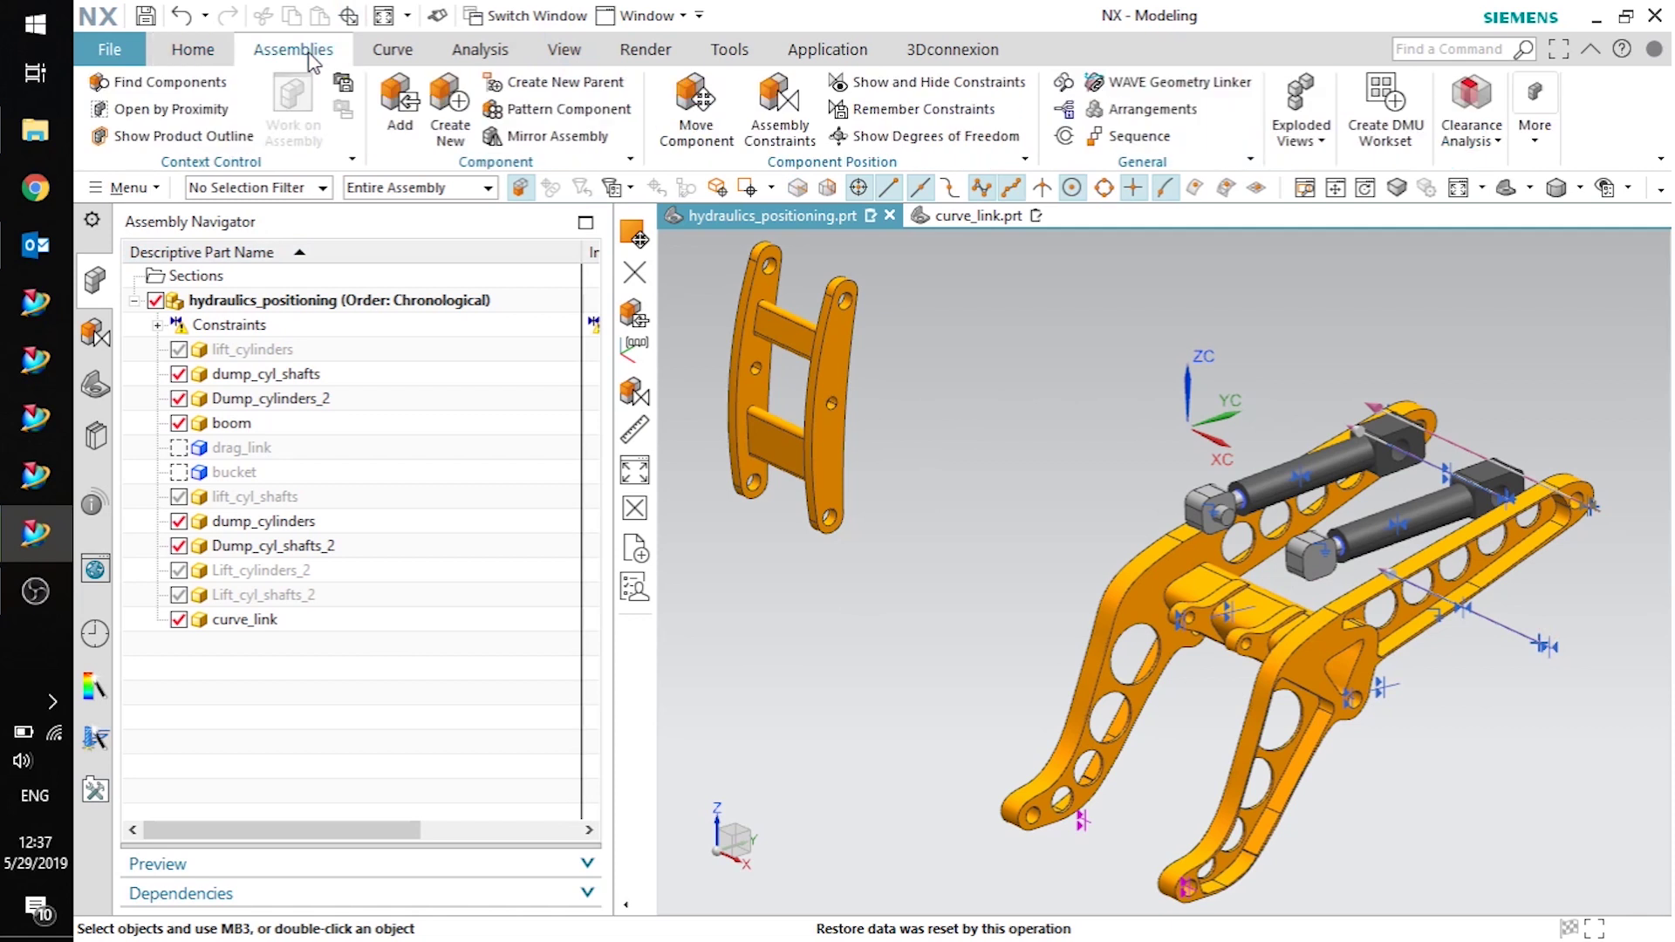
{"action": "left_click", "coordinate": [779, 109]}
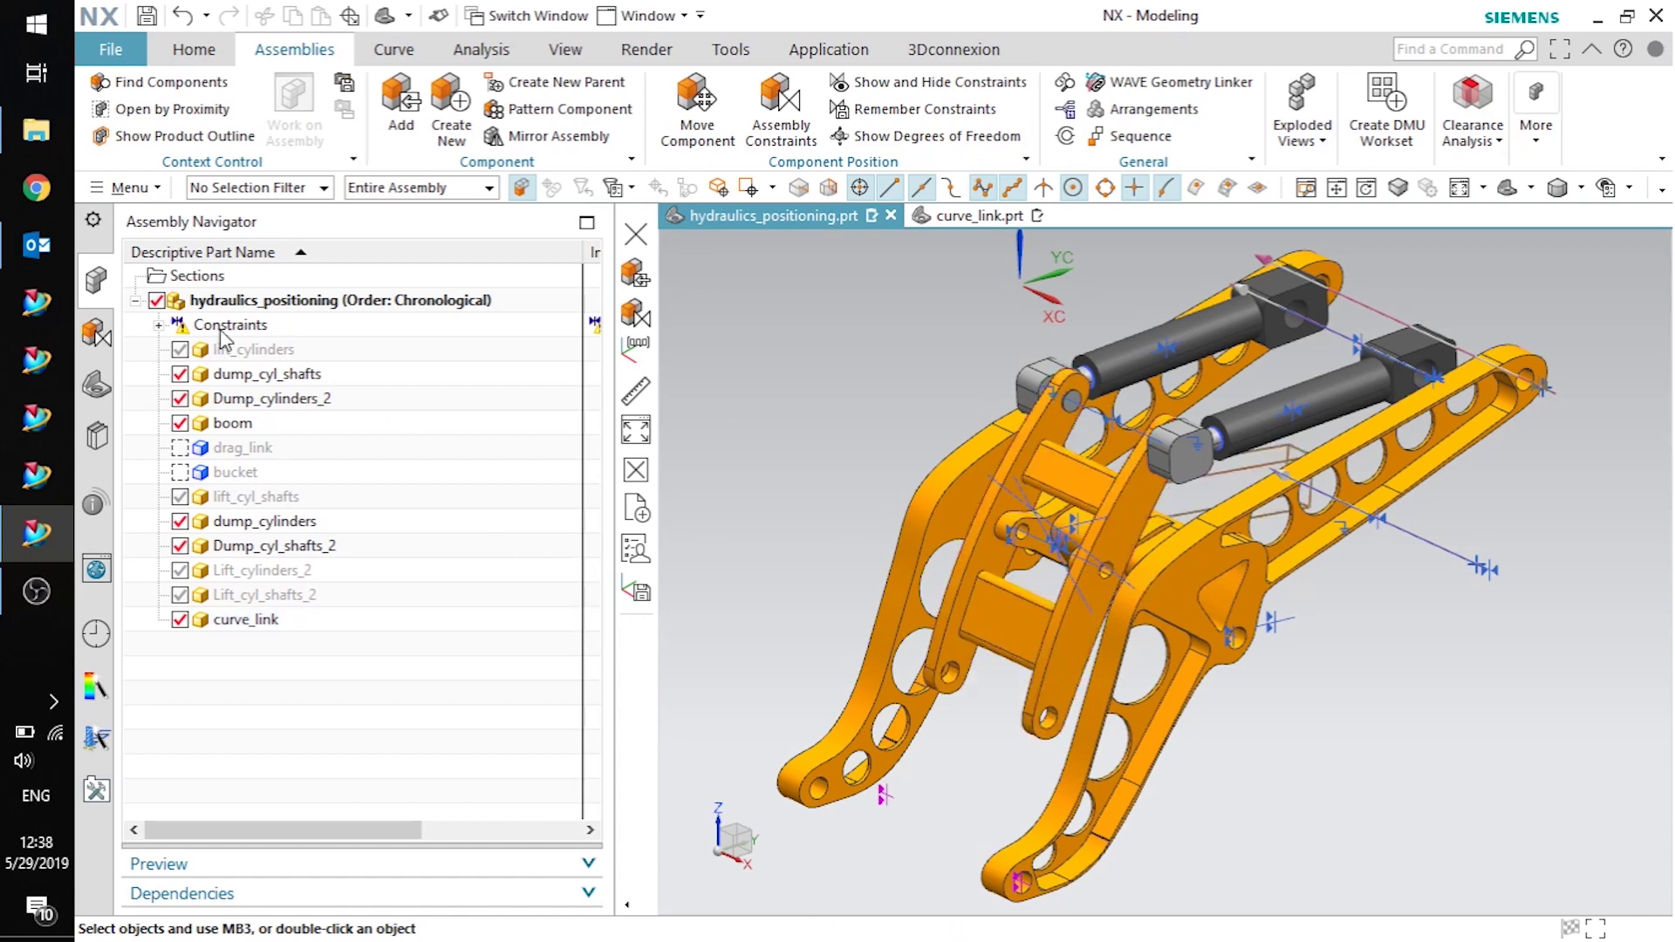
{"action": "left_click", "coordinate": [159, 325]}
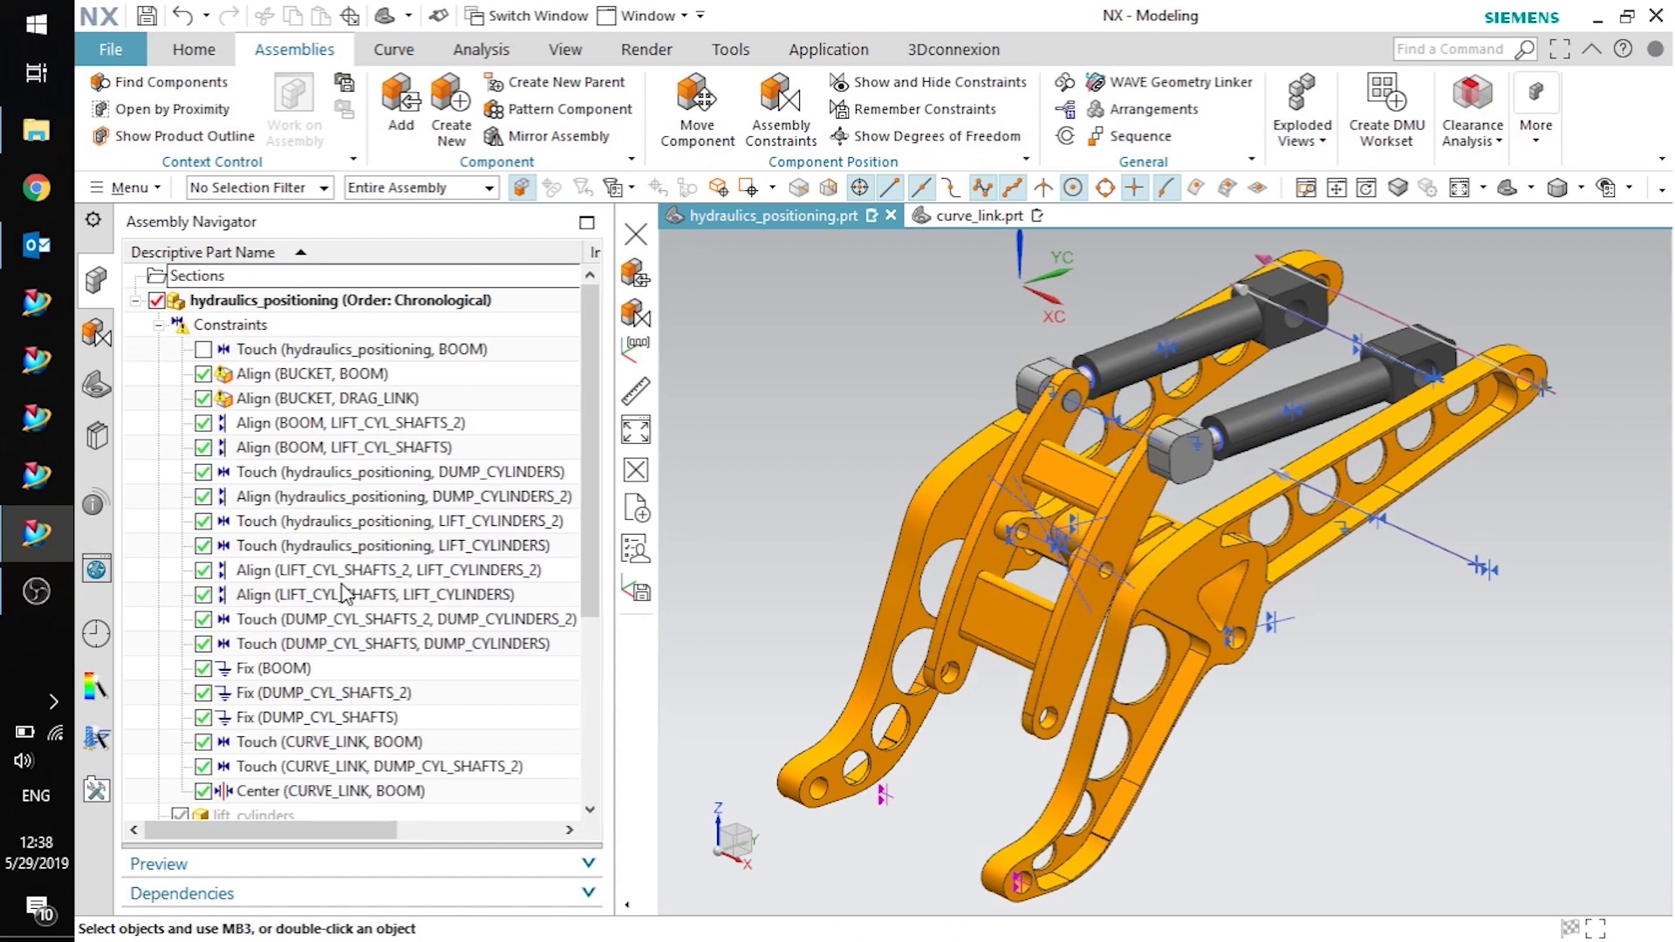
- Delete the three CURVE_LINK constraints
{"action": "scroll", "coordinate": [348, 595], "scroll_direction": "down", "scroll_amount": 1}
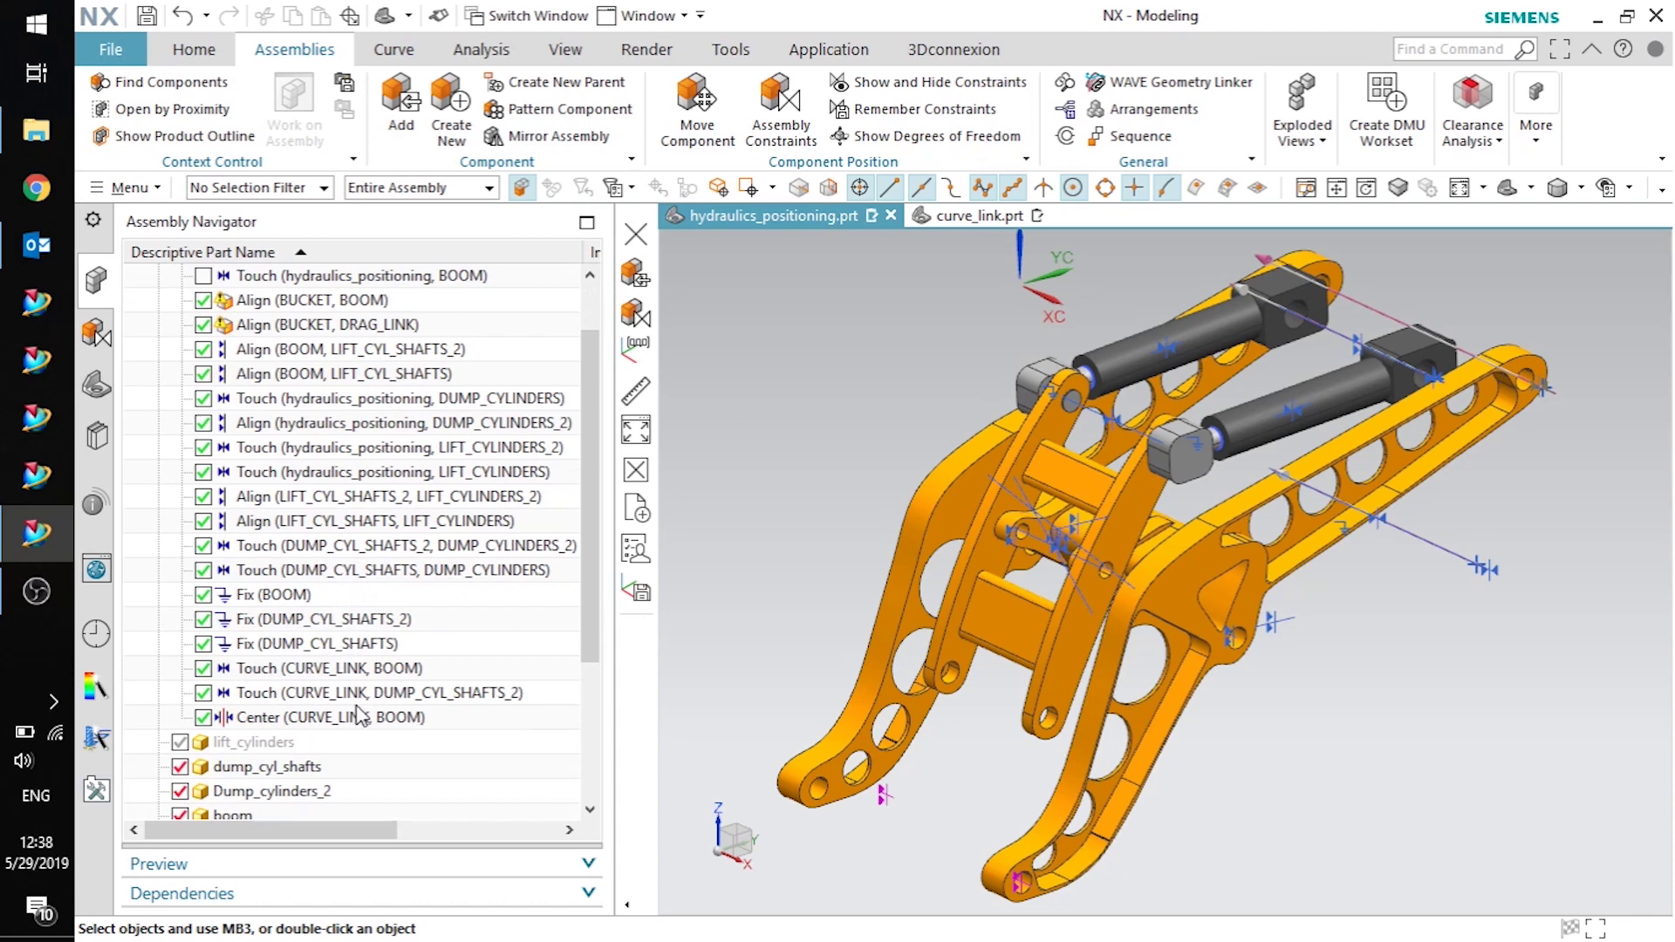
{"action": "left_click", "coordinate": [349, 674]}
{"action": "left_click", "coordinate": [368, 722], "text": "shift"}
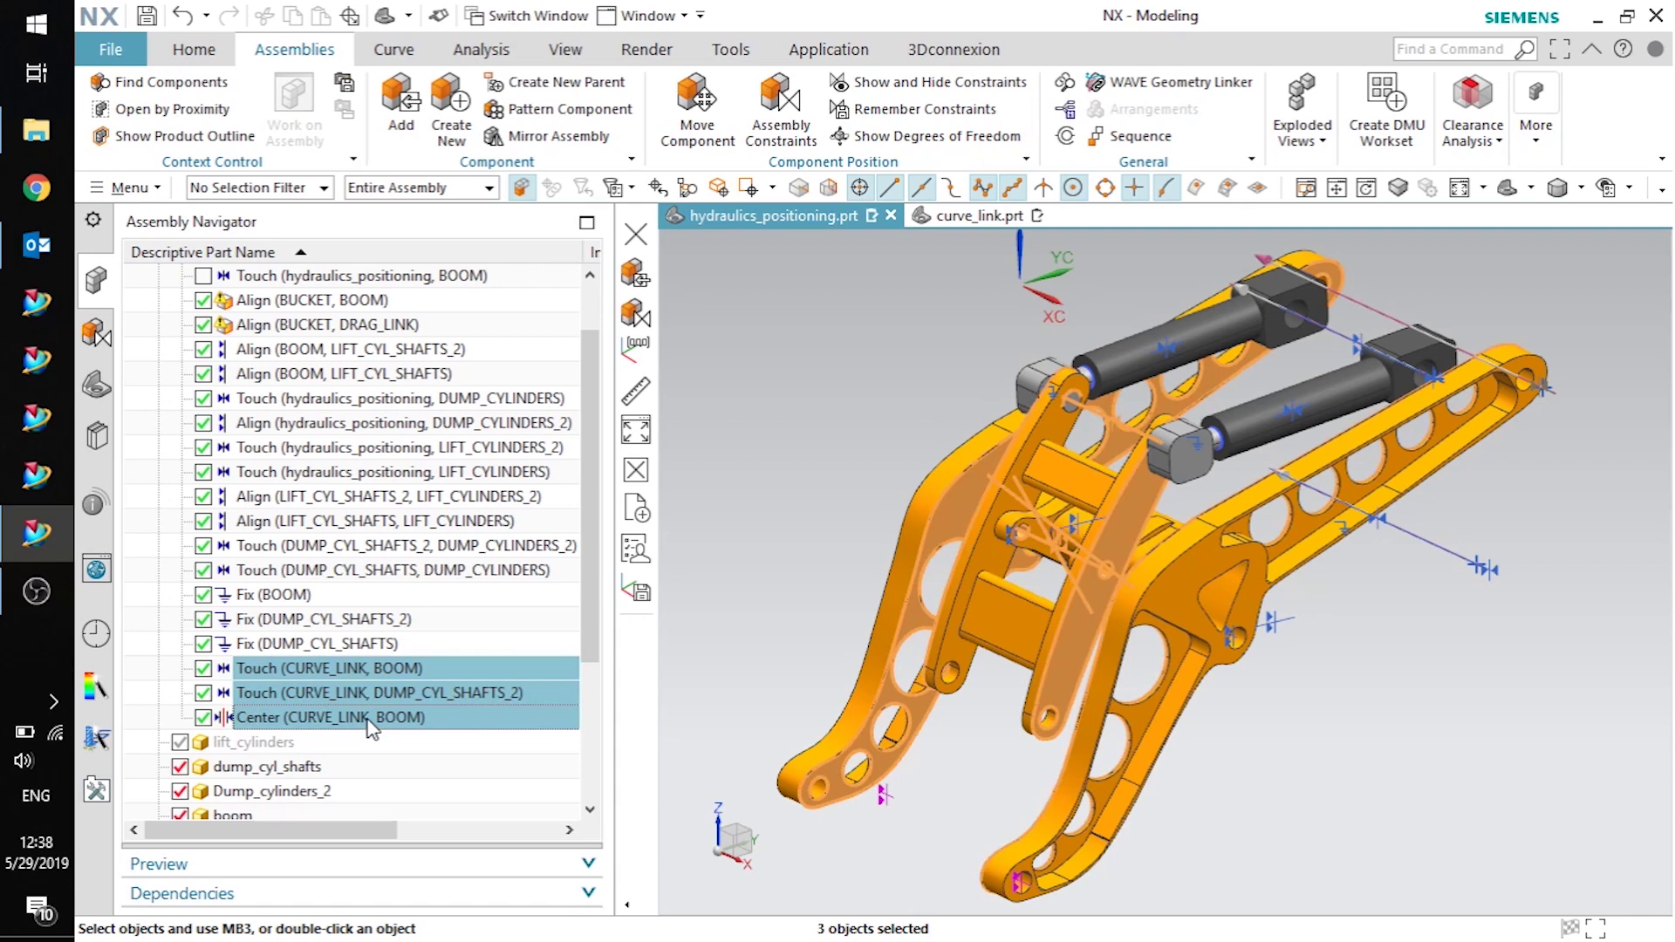
{"action": "key", "text": "Delete"}
- Collapse the Constraints node and display curve_link.prt in its own tab
{"action": "scroll", "coordinate": [388, 628], "scroll_direction": "up", "scroll_amount": 1}
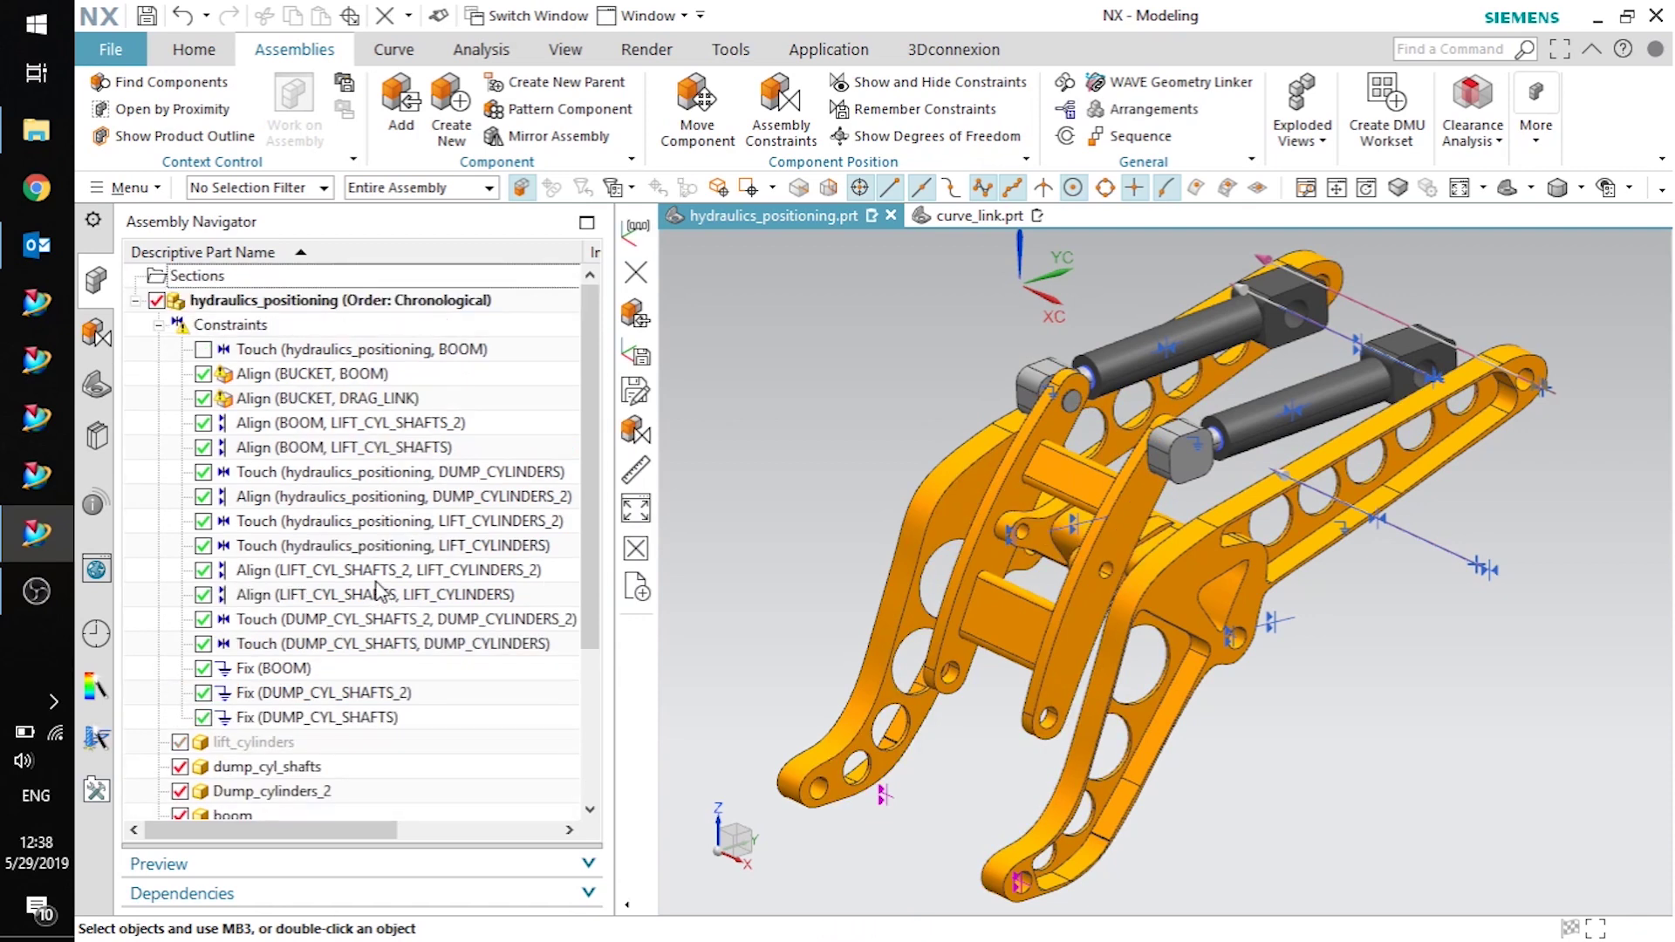
{"action": "left_click", "coordinate": [159, 324]}
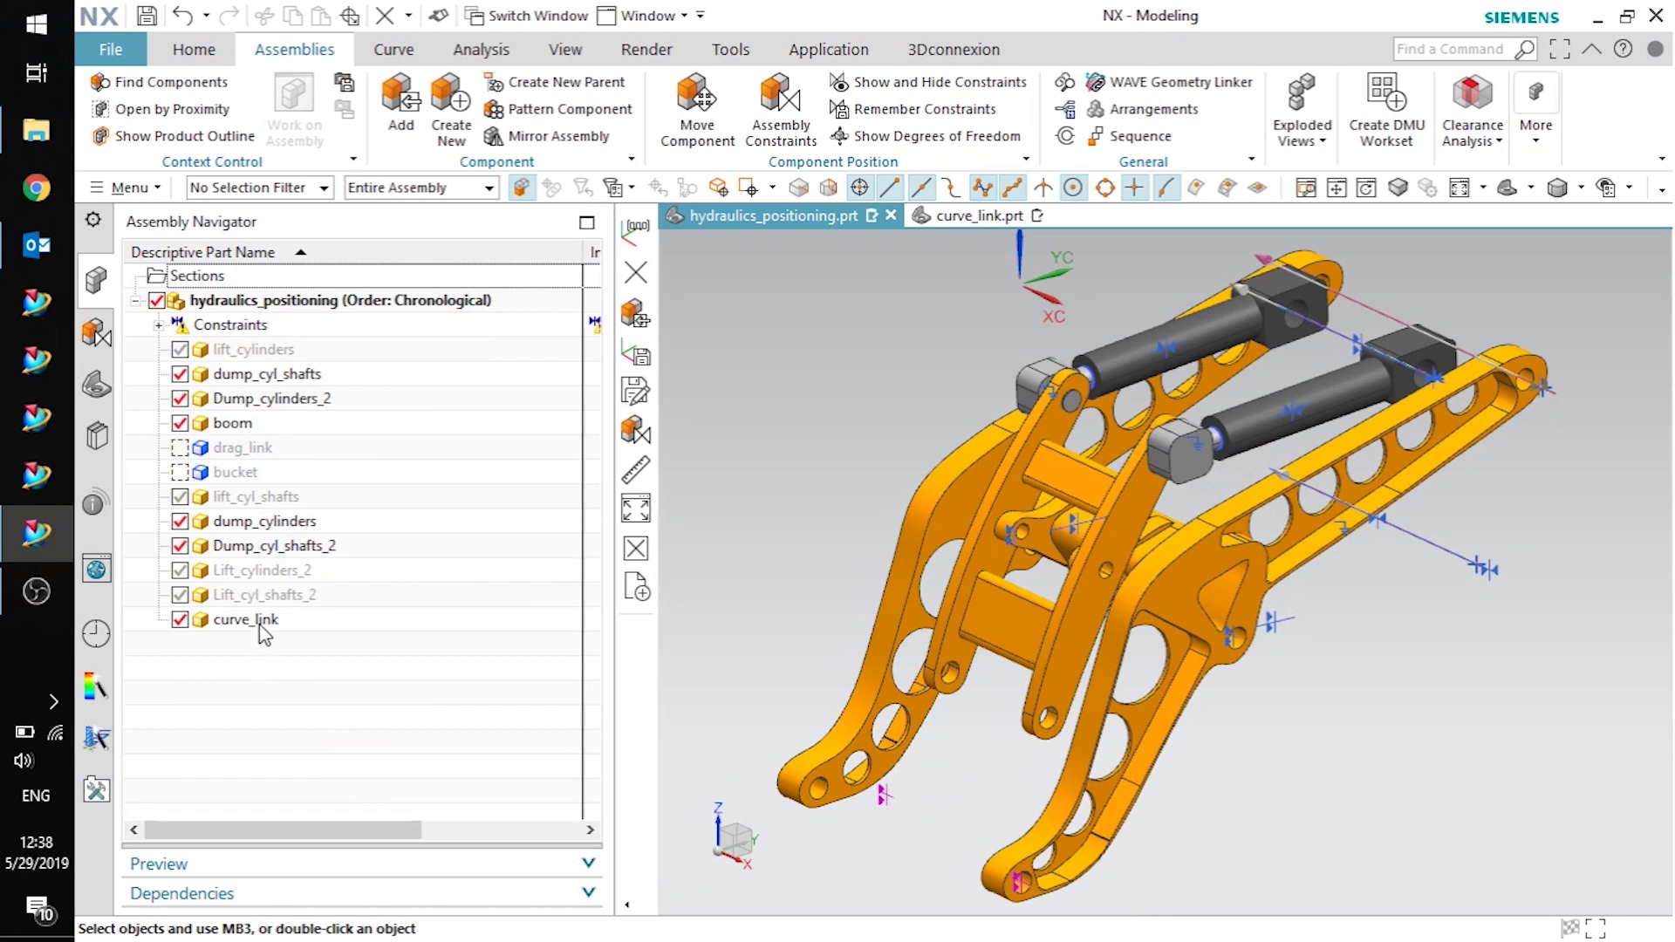
{"action": "left_click", "coordinate": [963, 217]}
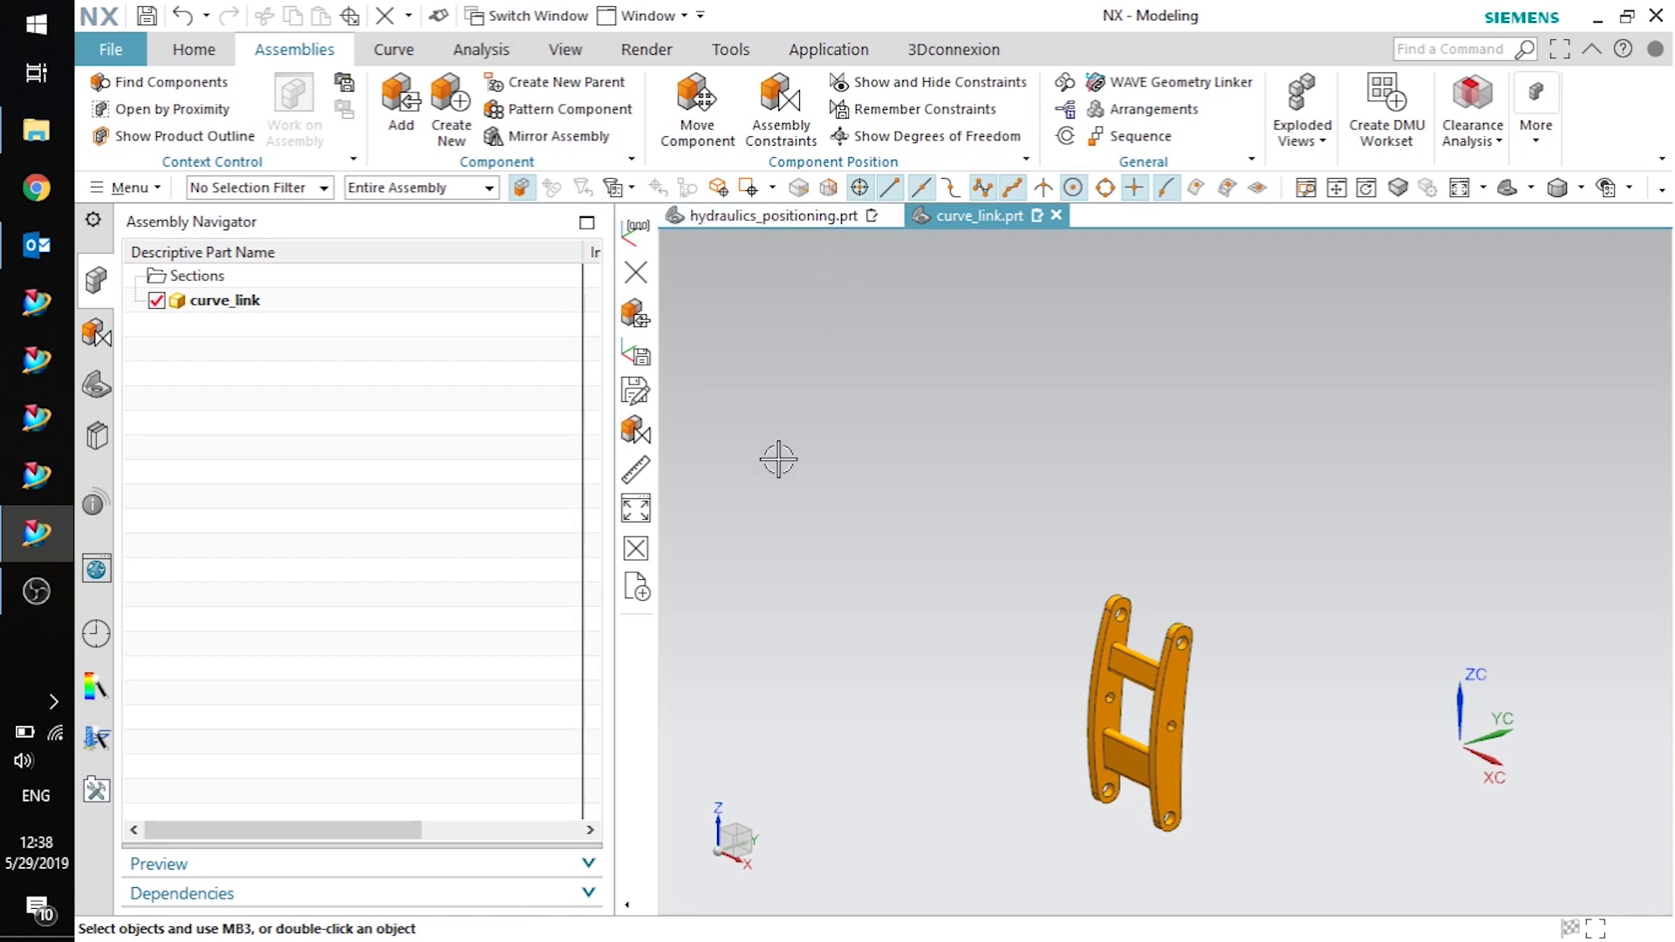
- Reset the WCS to absolute in both curve_link and the hydraulics_positioning assembly
{"action": "left_click", "coordinate": [738, 52]}
{"action": "left_click", "coordinate": [405, 137]}
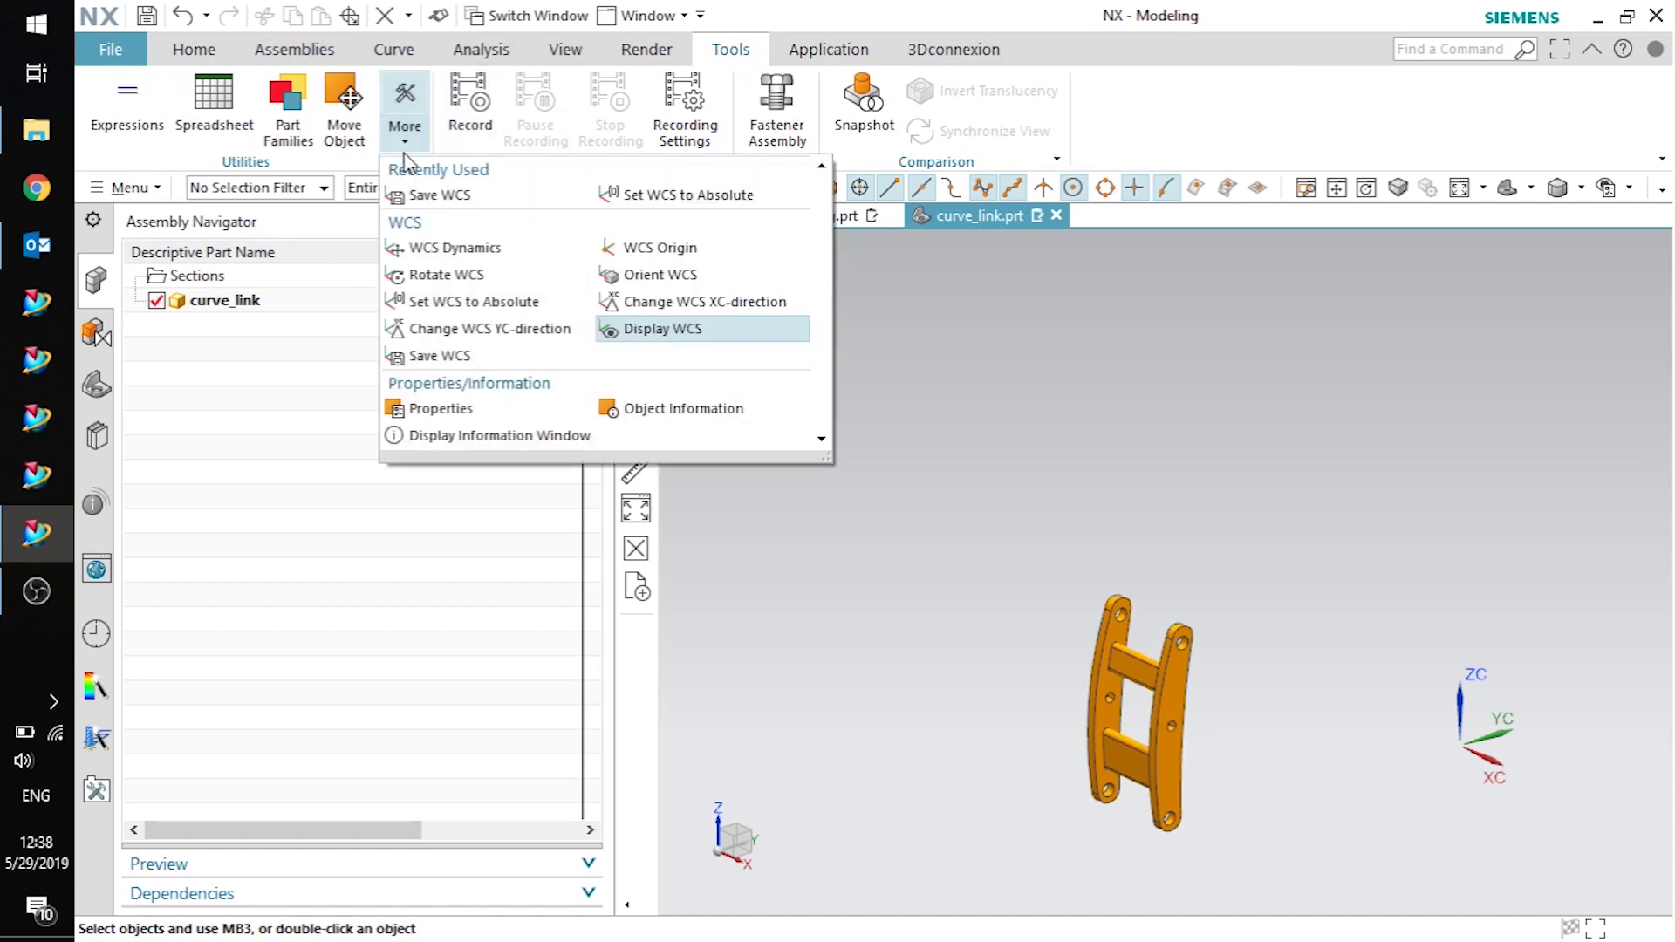
{"action": "left_click", "coordinate": [689, 194]}
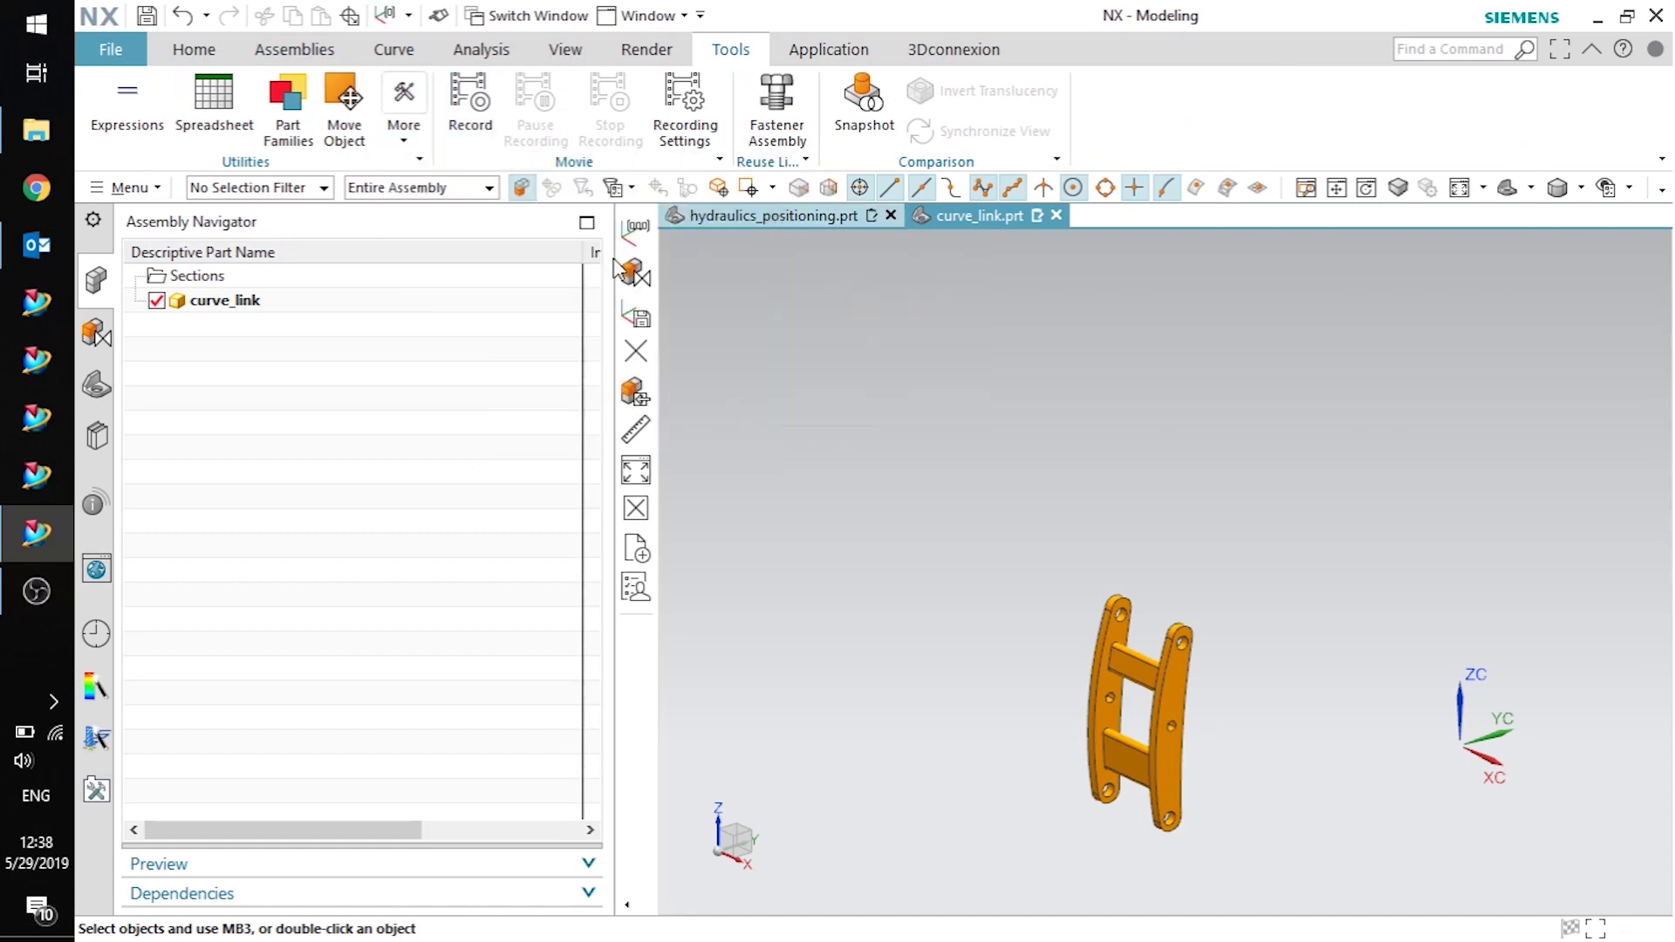
{"action": "left_click", "coordinate": [405, 131]}
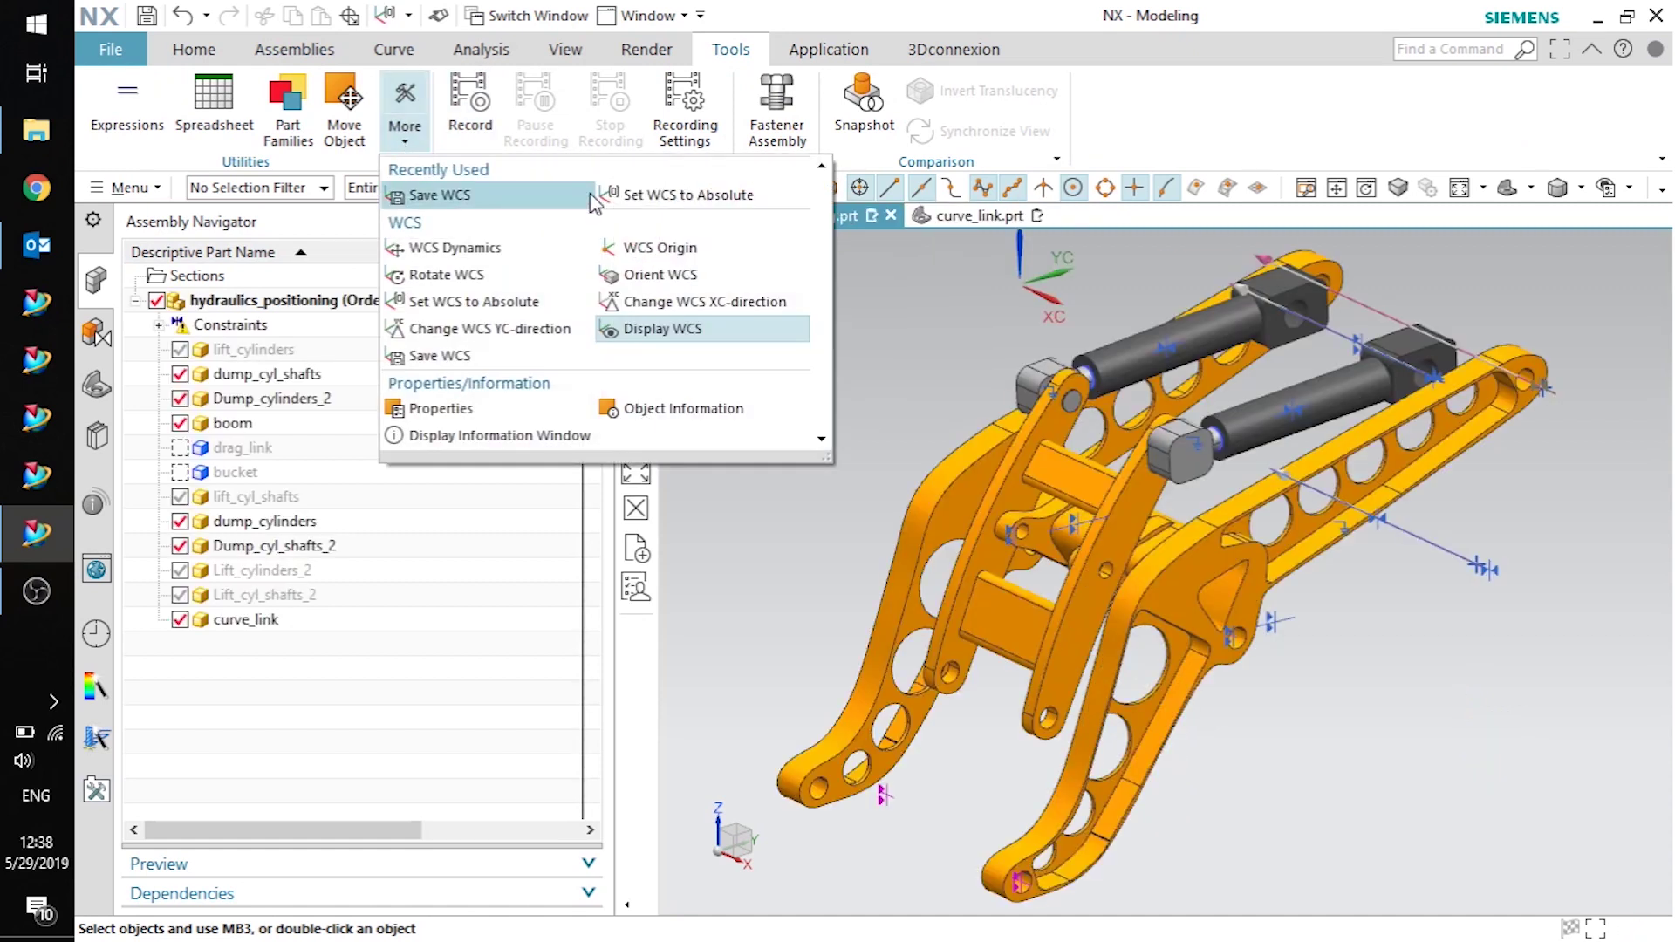
{"action": "left_click", "coordinate": [688, 194]}
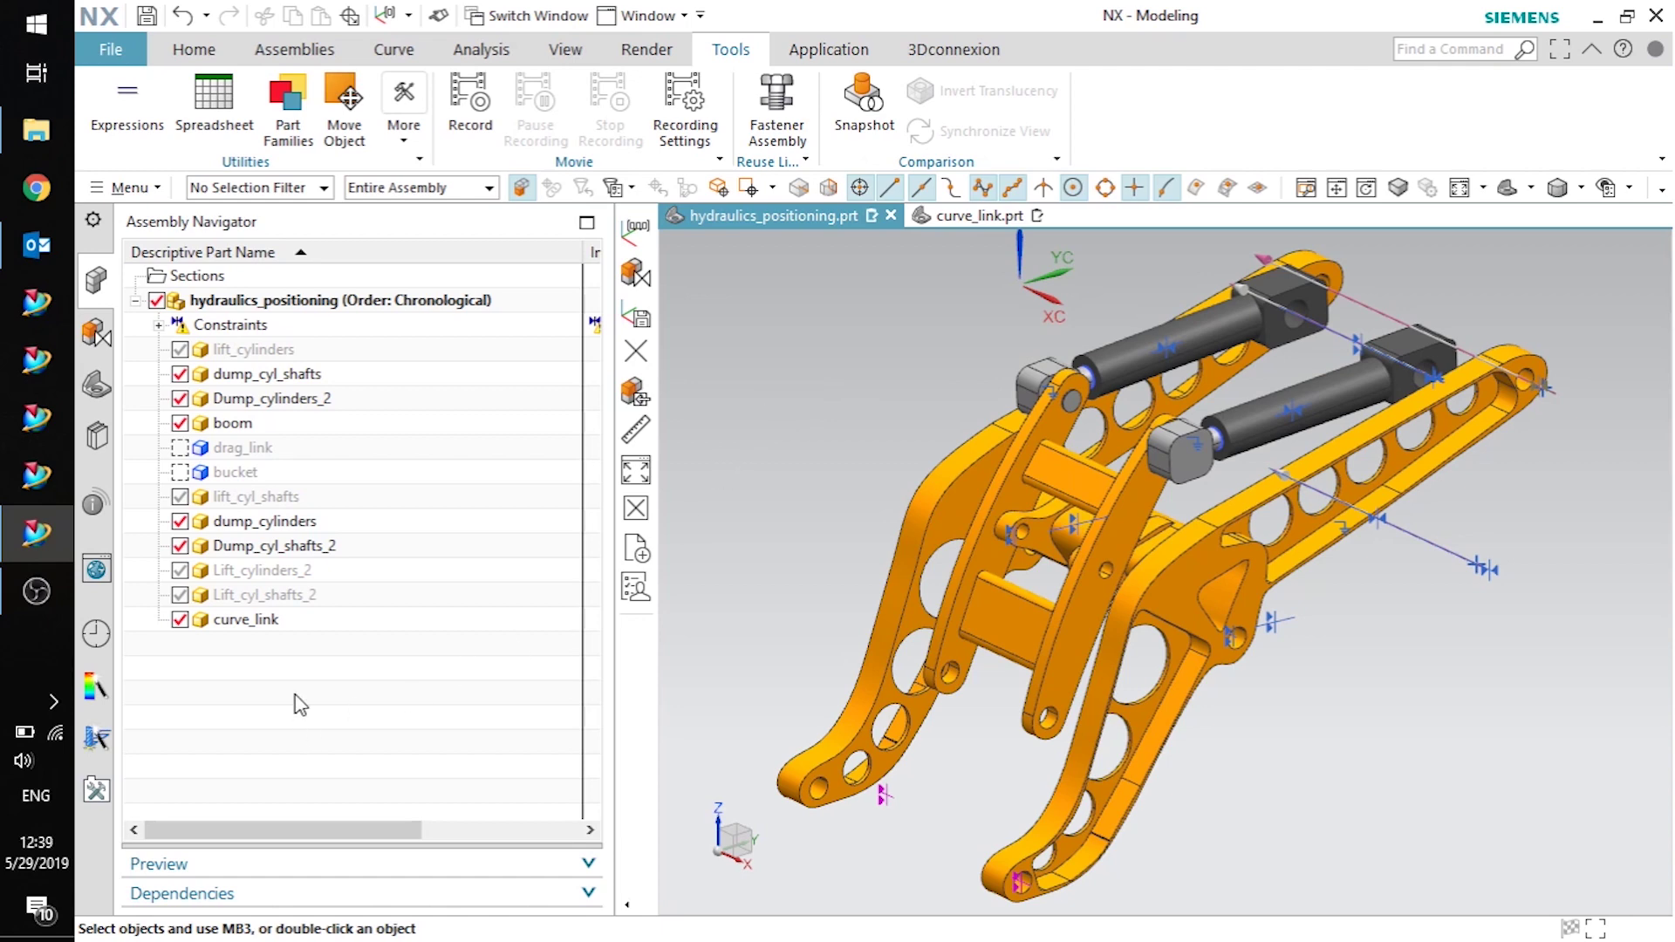
- Make curve_link the work part, save the current WCS, and show the part alone
{"action": "double_click", "coordinate": [283, 624]}
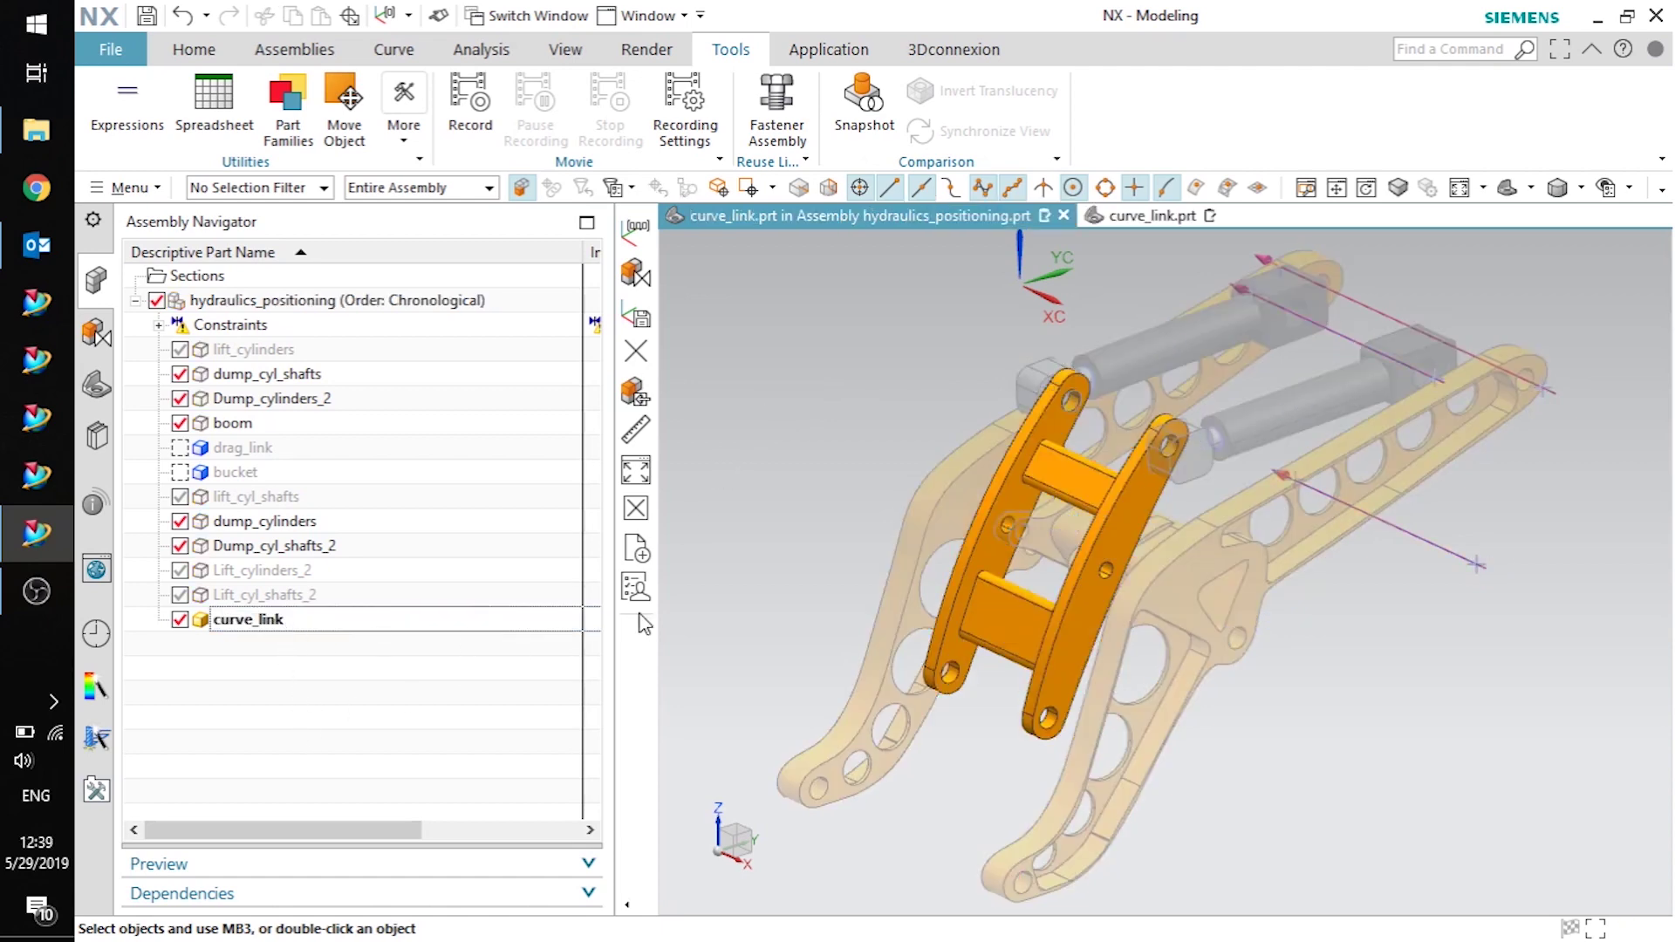
{"action": "left_click", "coordinate": [401, 127]}
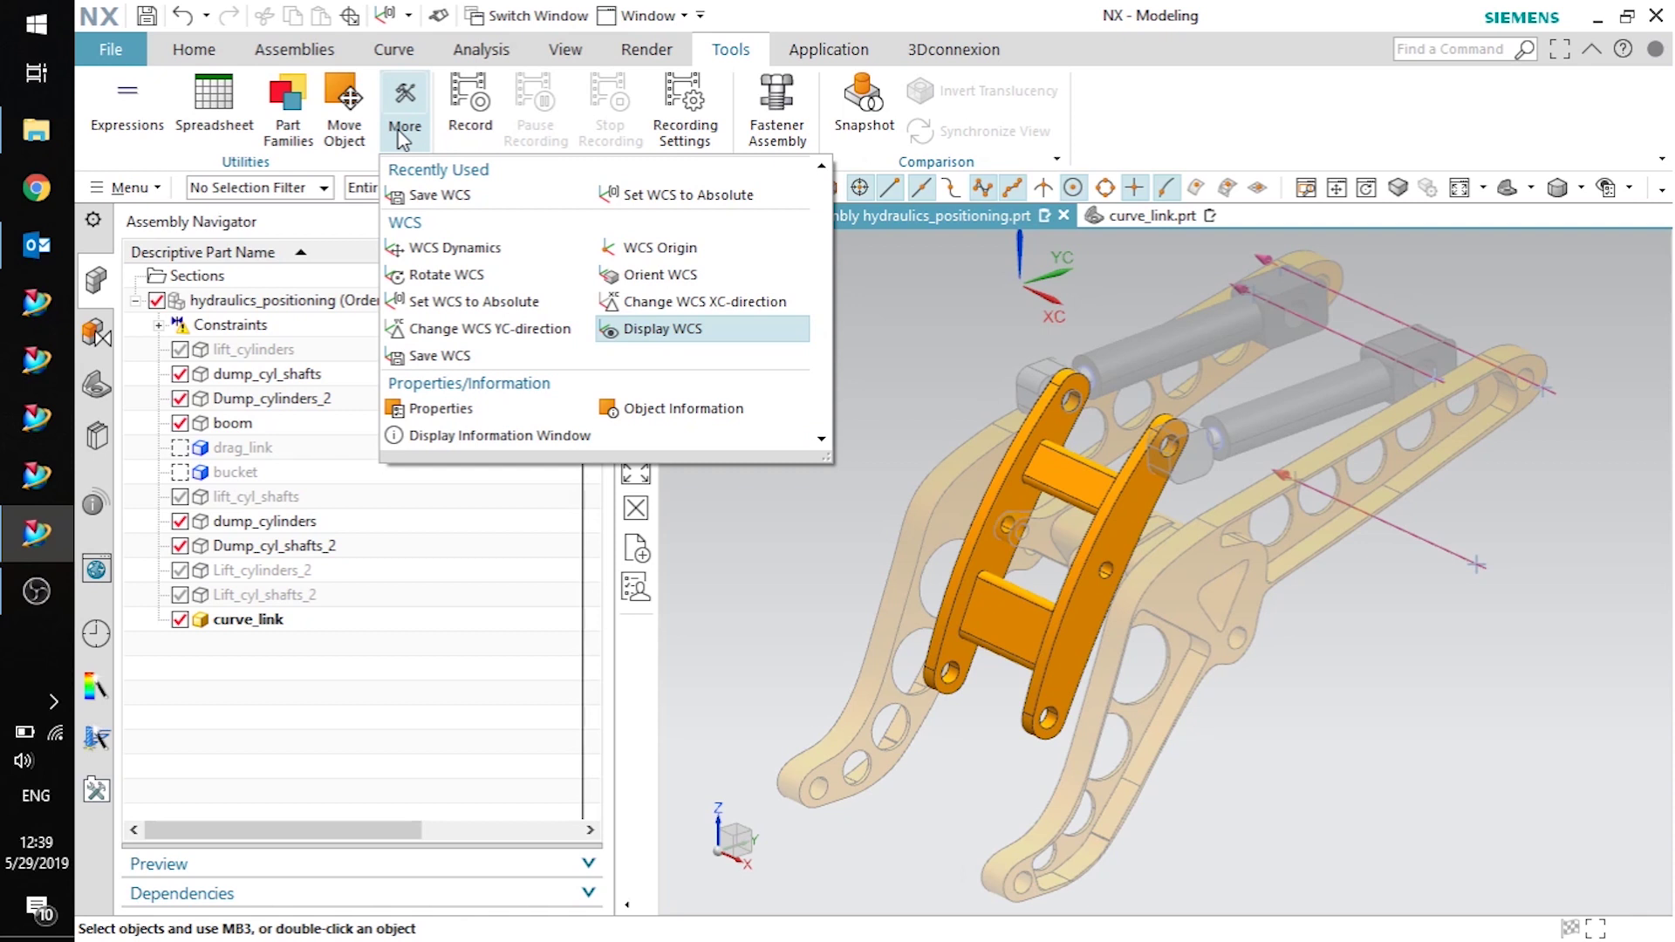
{"action": "left_click", "coordinate": [463, 199]}
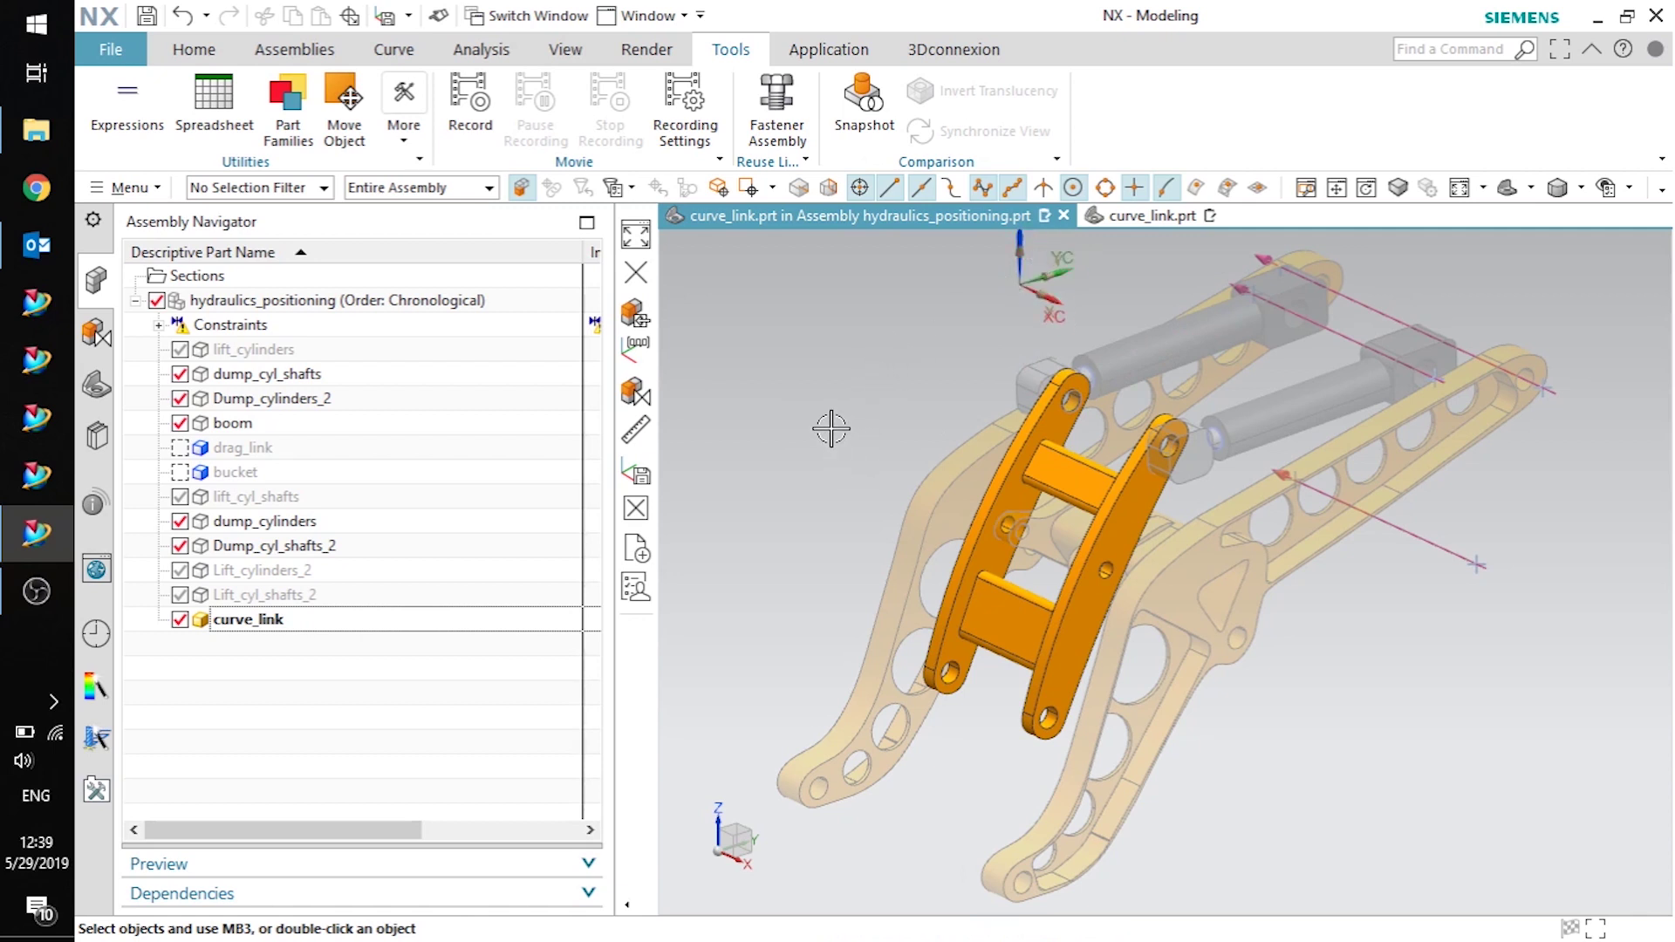
{"action": "left_click", "coordinate": [1150, 218]}
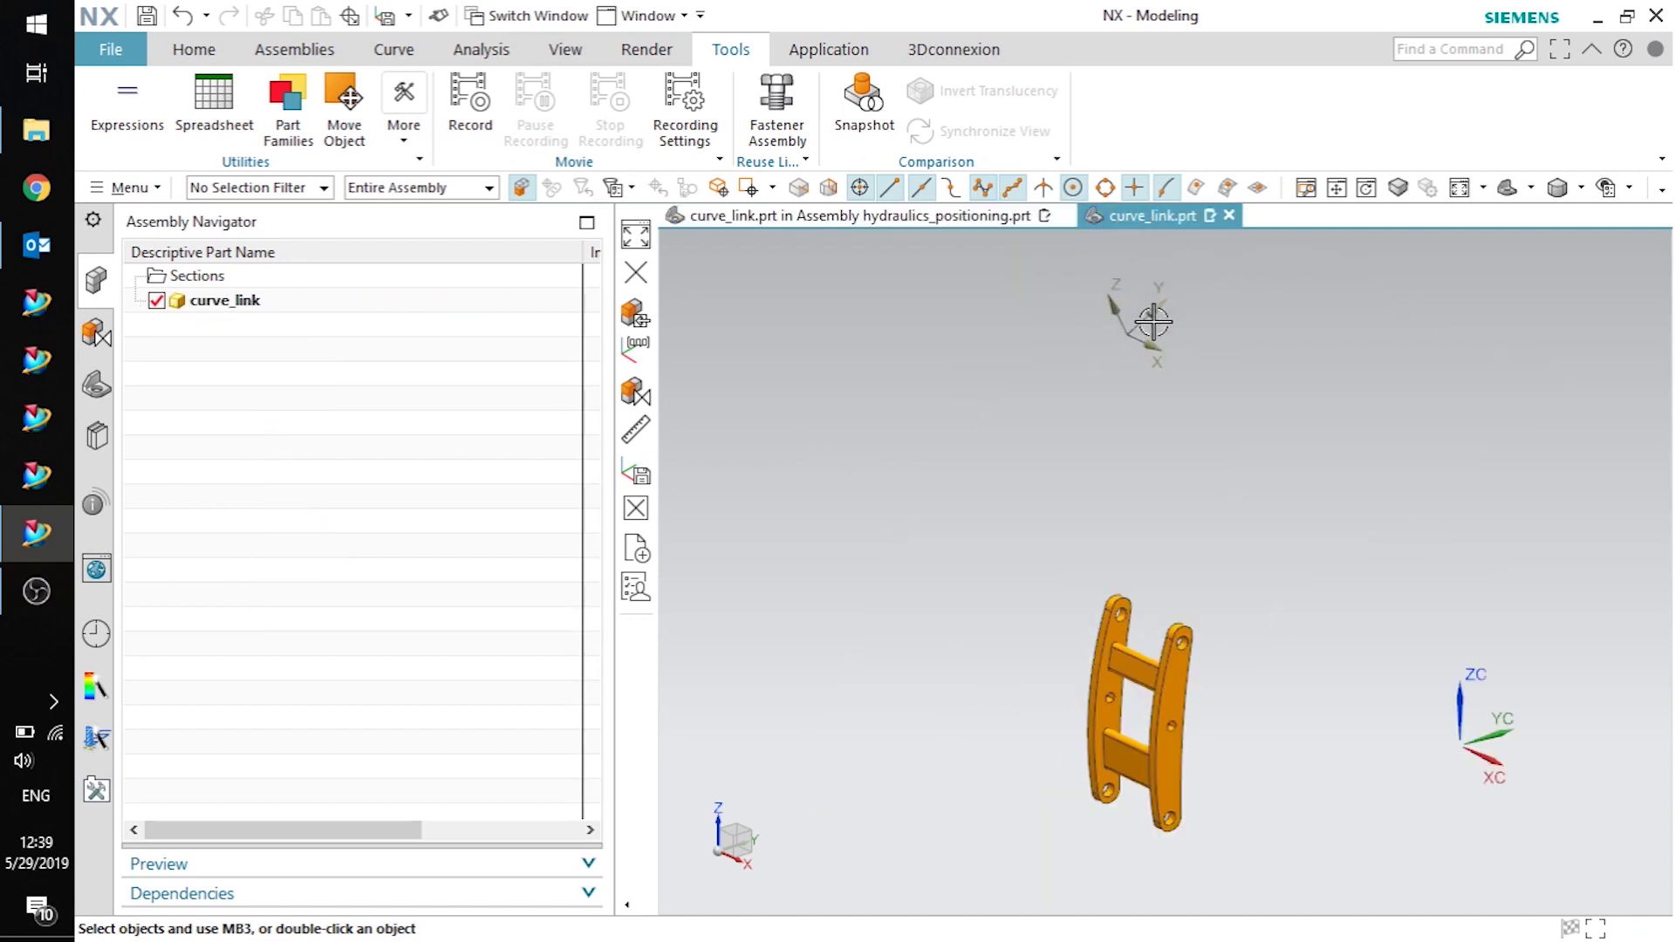
- Move curve_link CSYS to CSYS, from its datum frame to the lower-right target CSYS
{"action": "double_click", "coordinate": [1181, 367]}
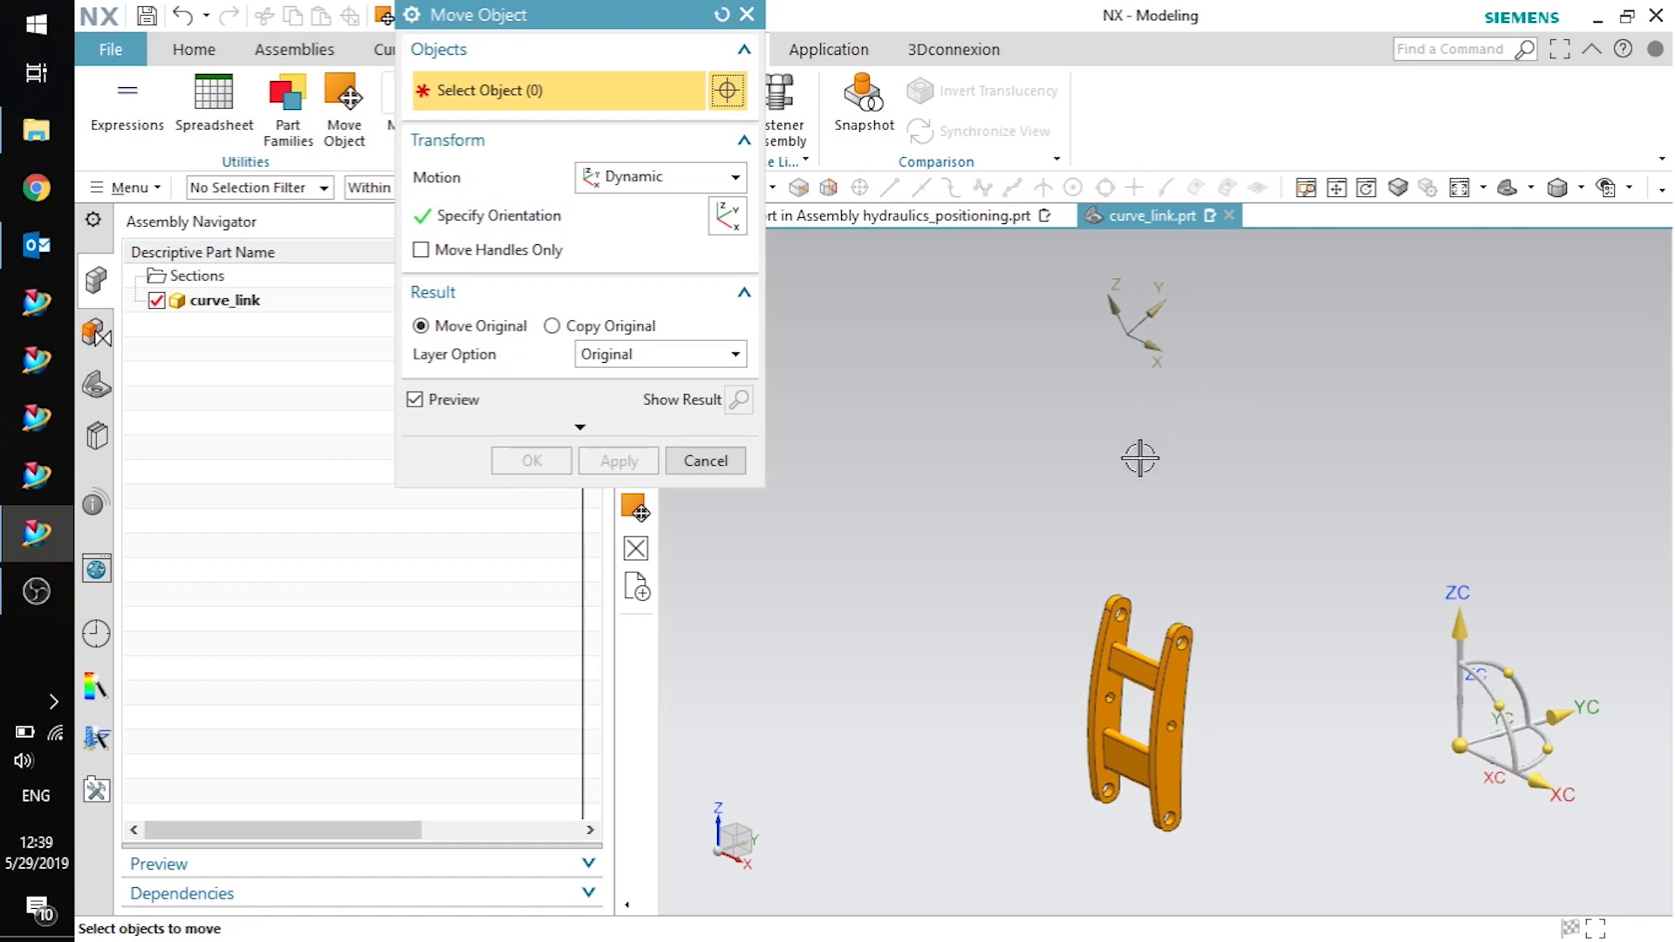
{"action": "scroll", "coordinate": [1139, 457], "scroll_direction": "down", "scroll_amount": 3}
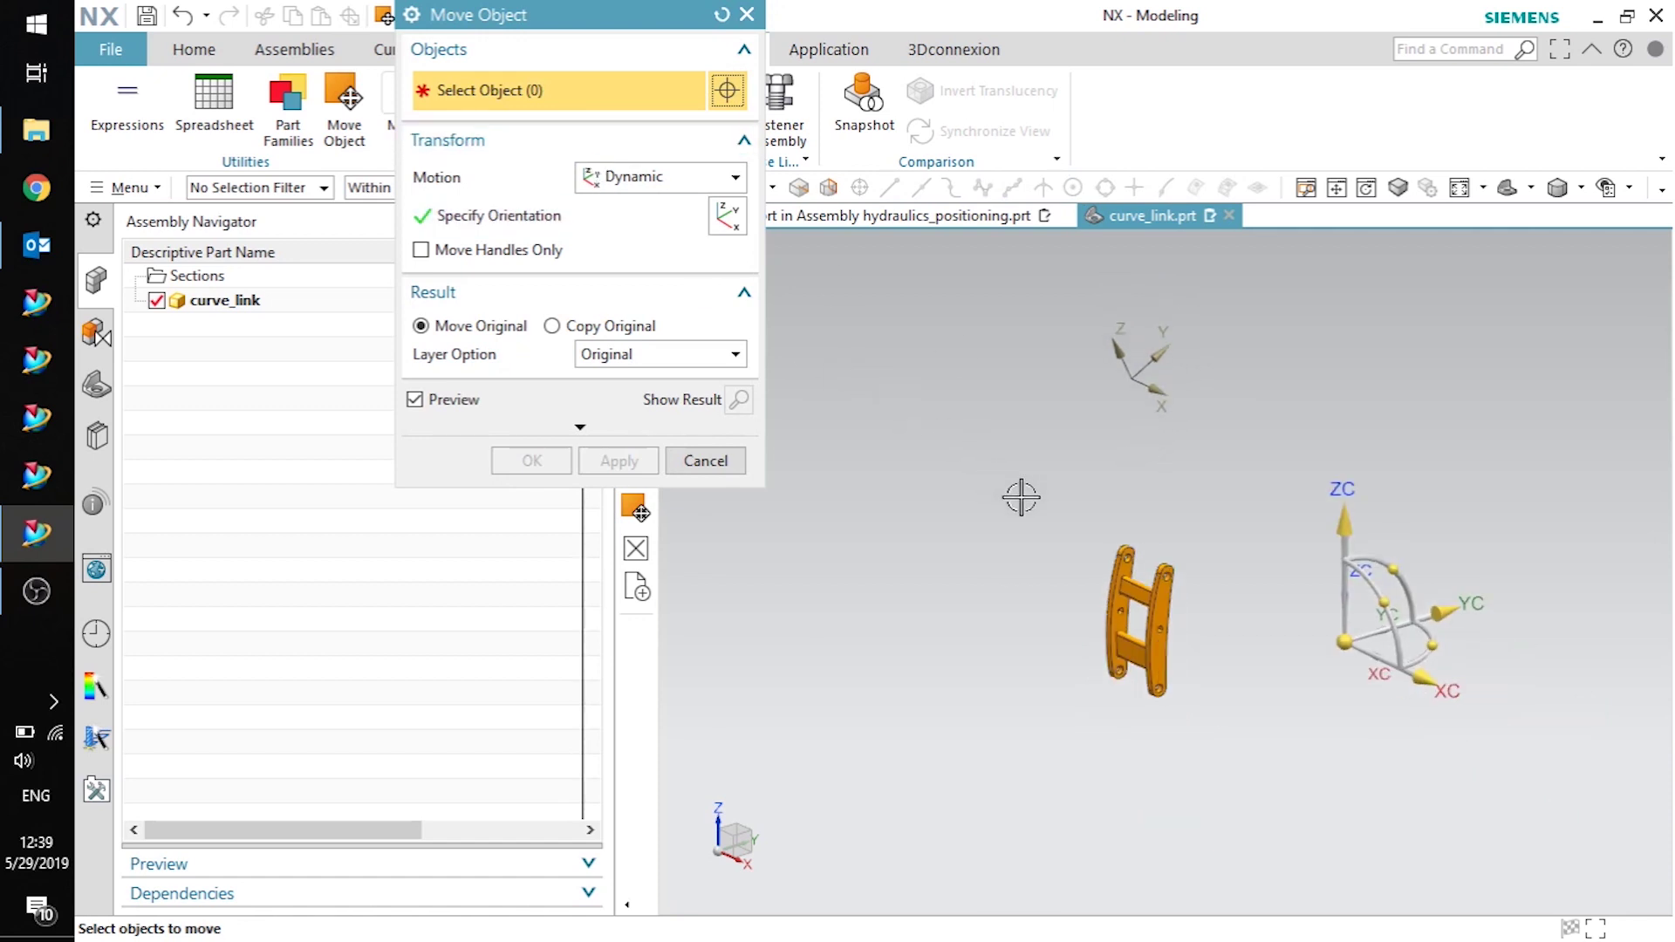
{"action": "left_click", "coordinate": [1210, 745]}
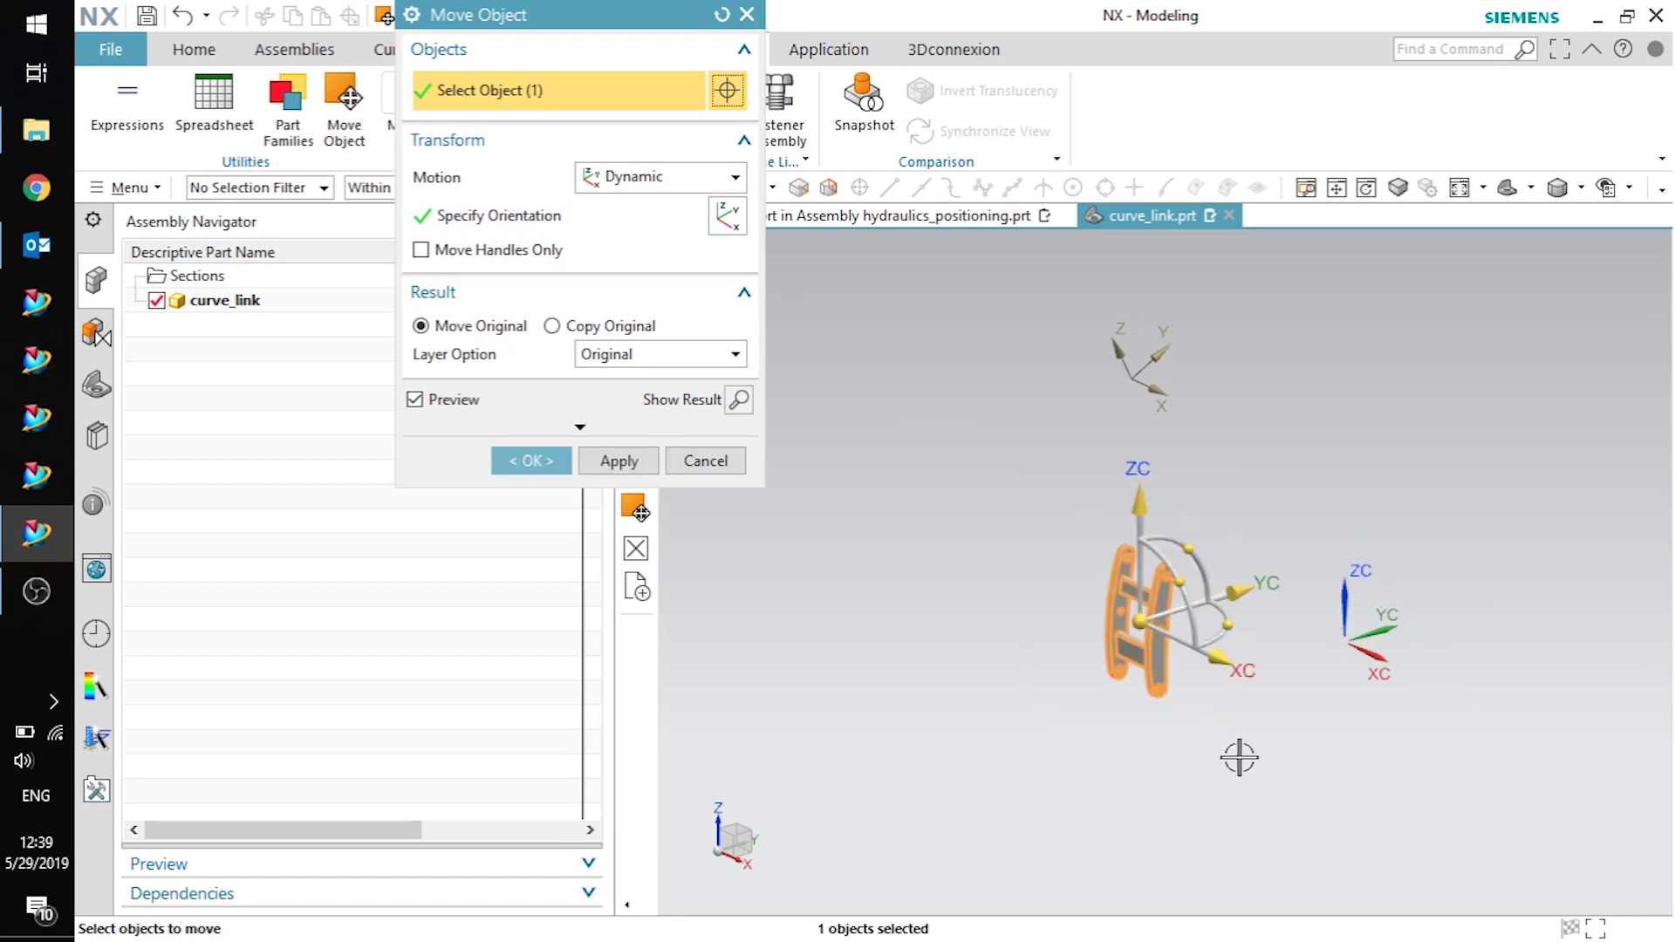
{"action": "left_click", "coordinate": [636, 175]}
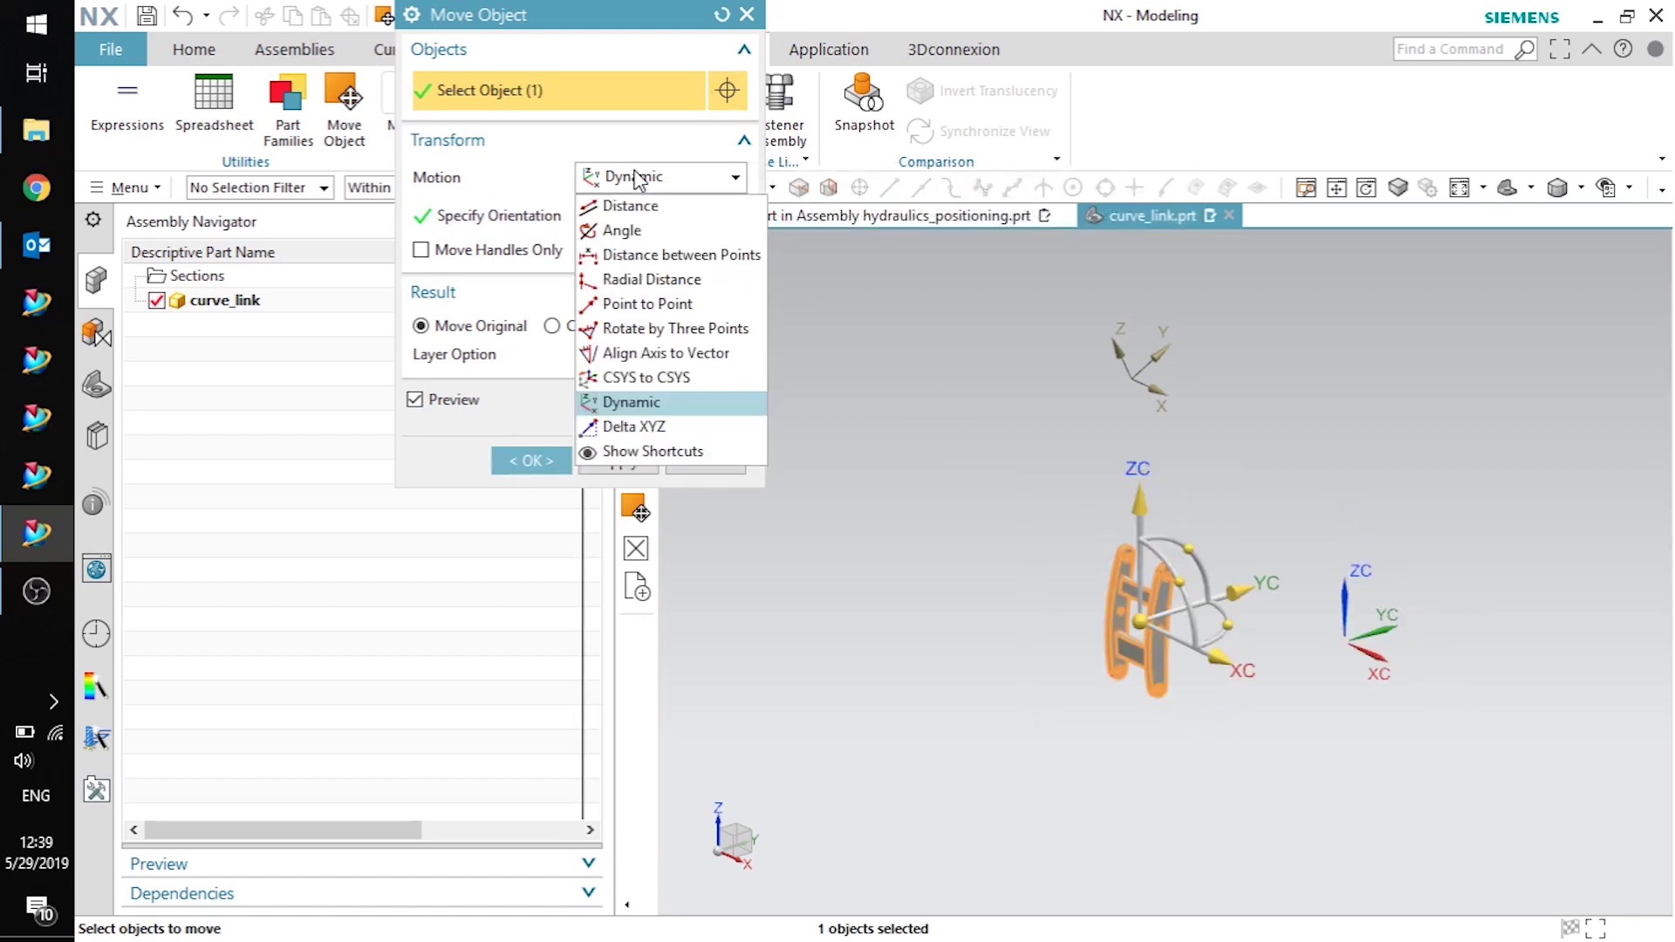
{"action": "left_click", "coordinate": [650, 377]}
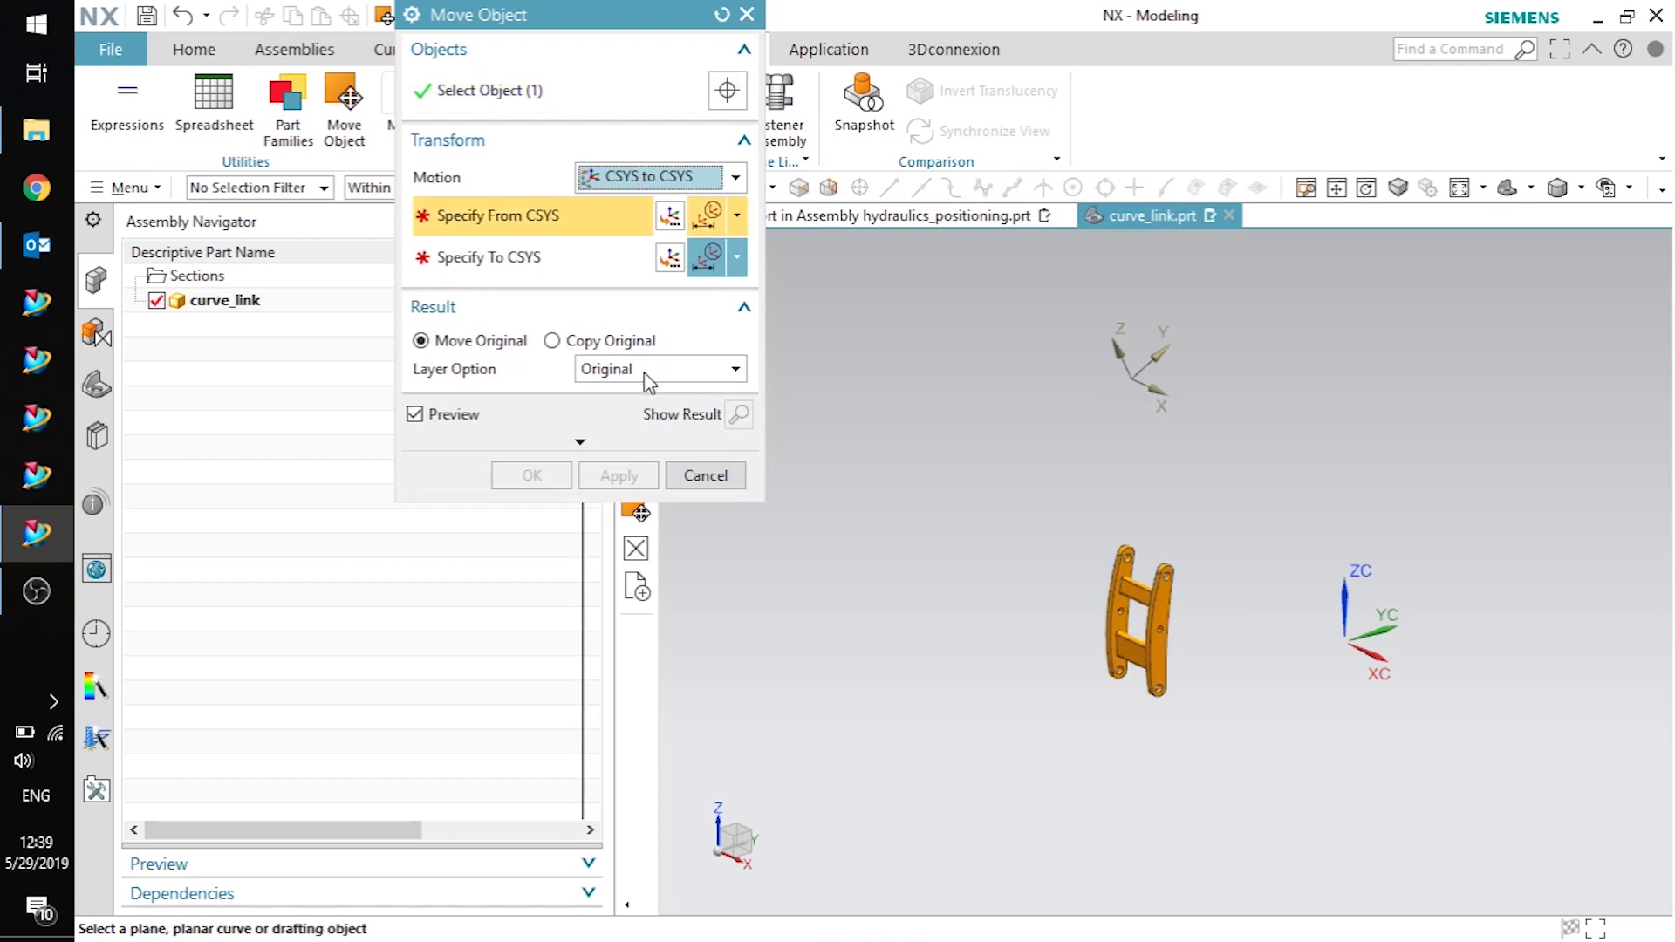
{"action": "left_click", "coordinate": [1137, 376]}
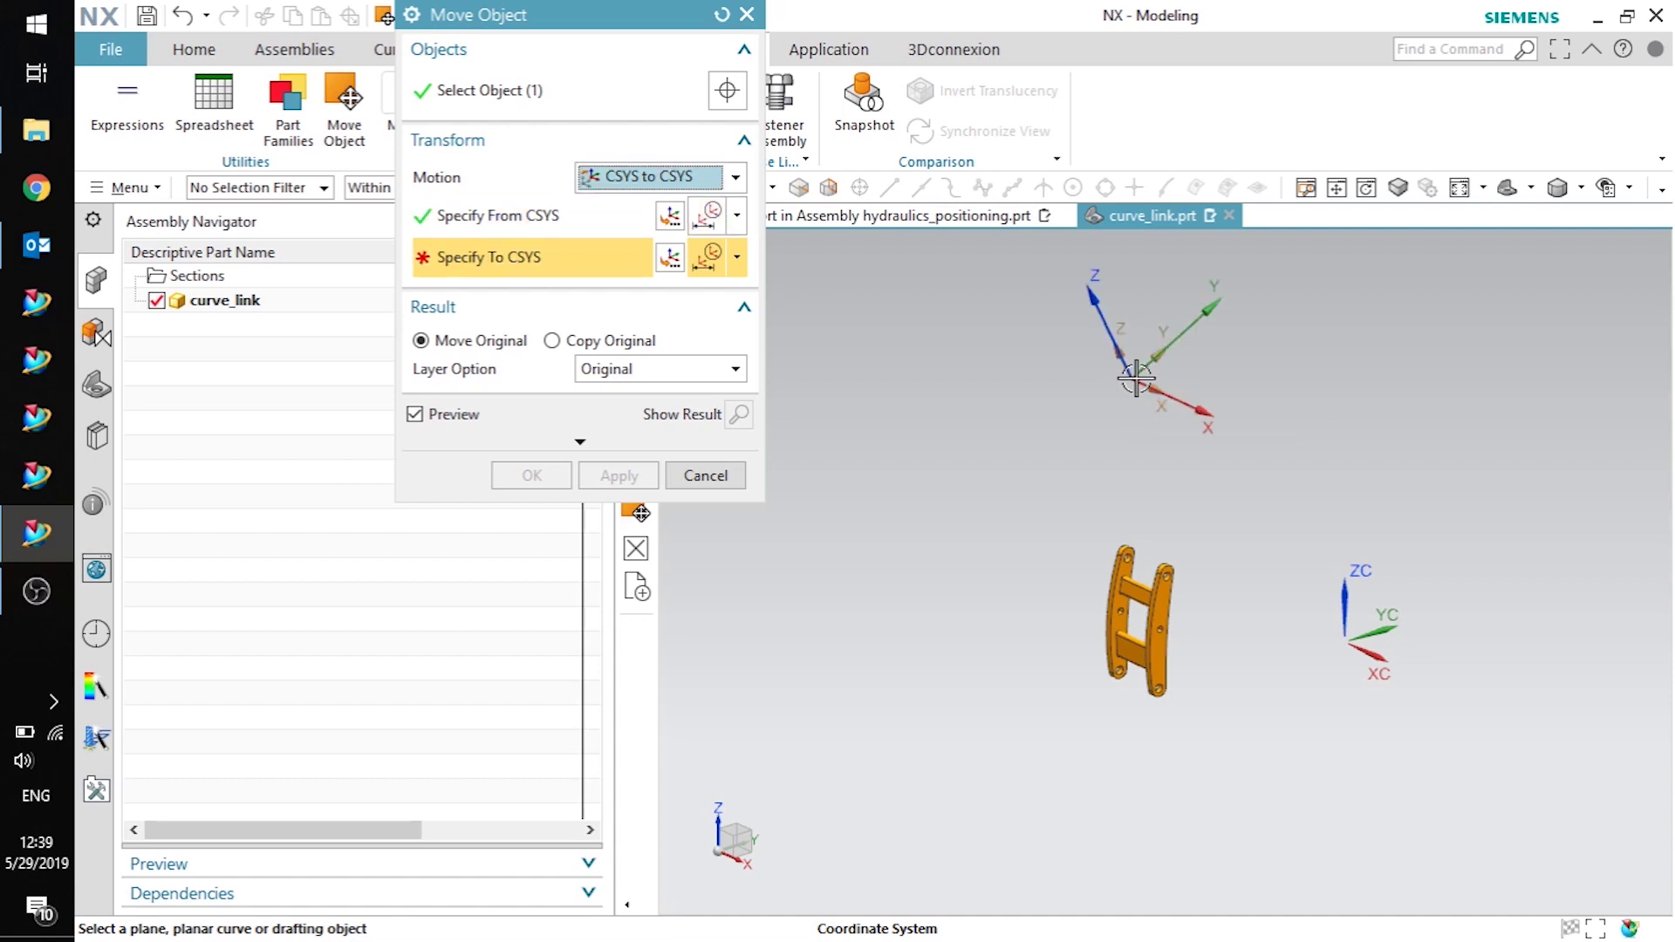
{"action": "left_click", "coordinate": [740, 257]}
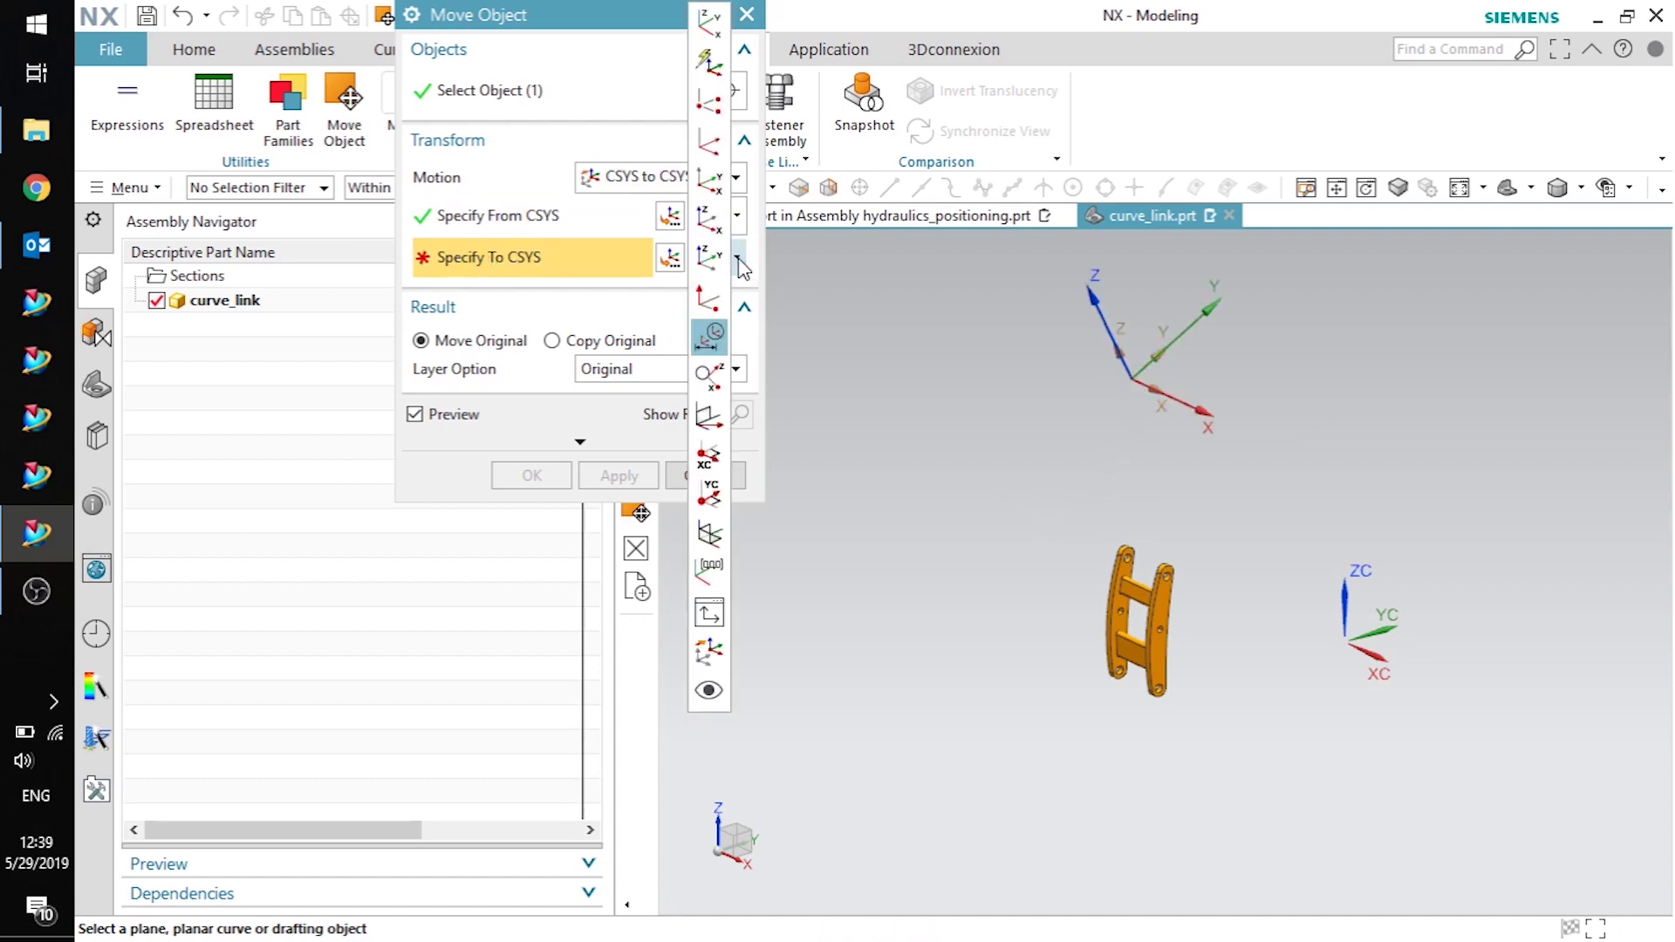
{"action": "left_click", "coordinate": [707, 572]}
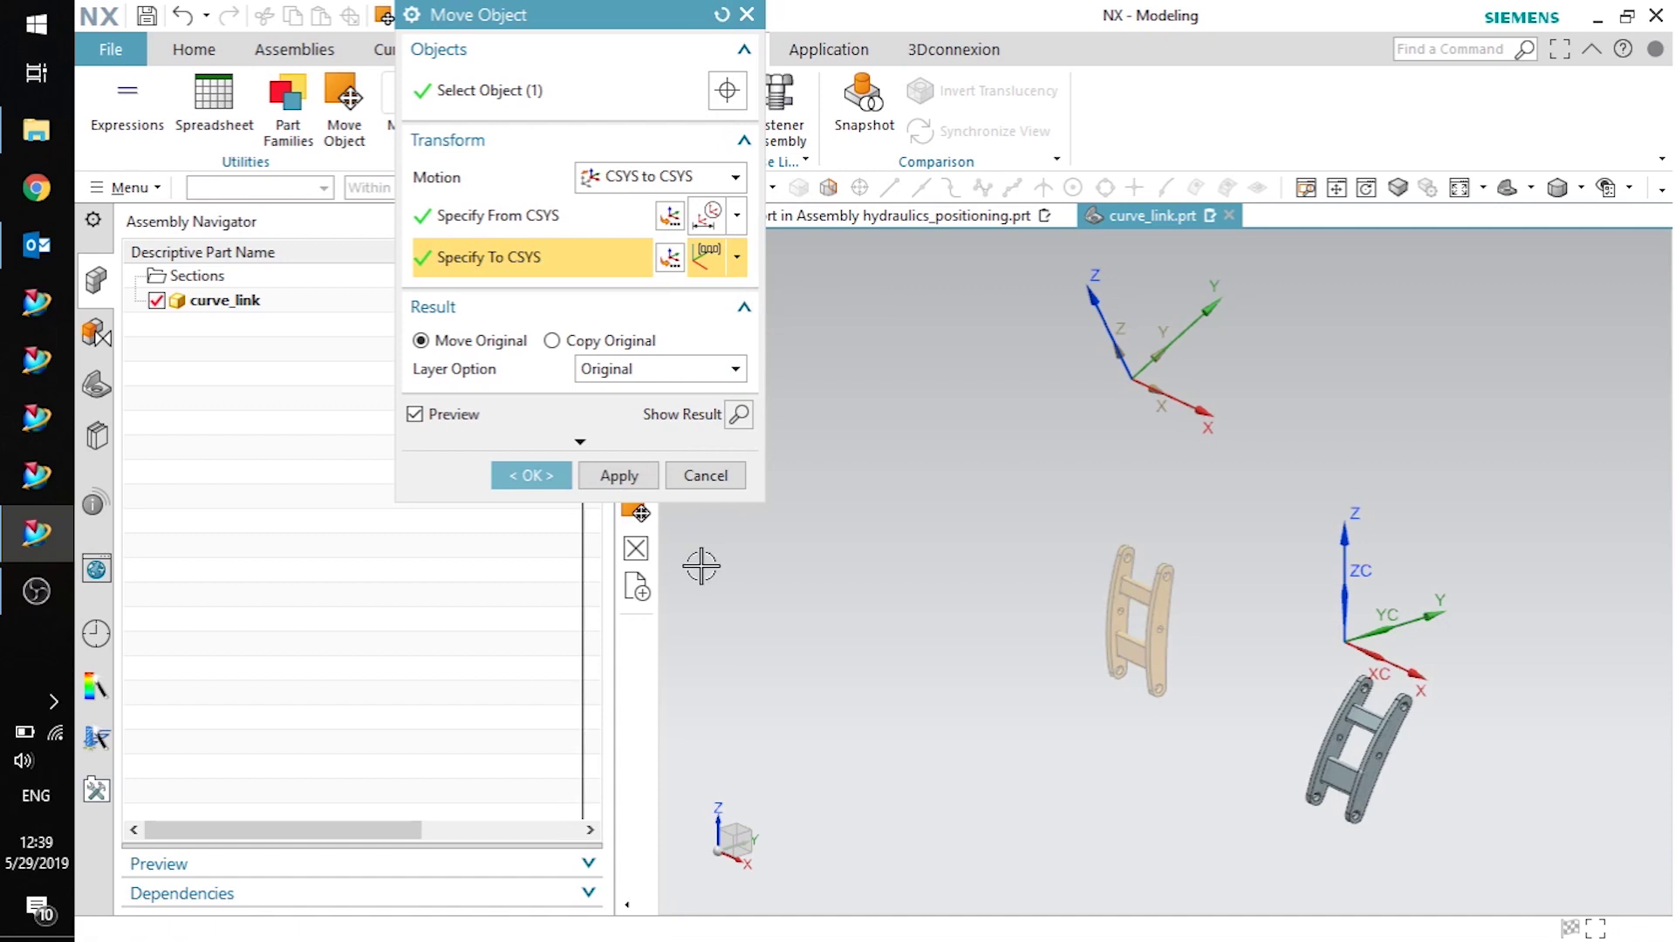
{"action": "left_click", "coordinate": [543, 475]}
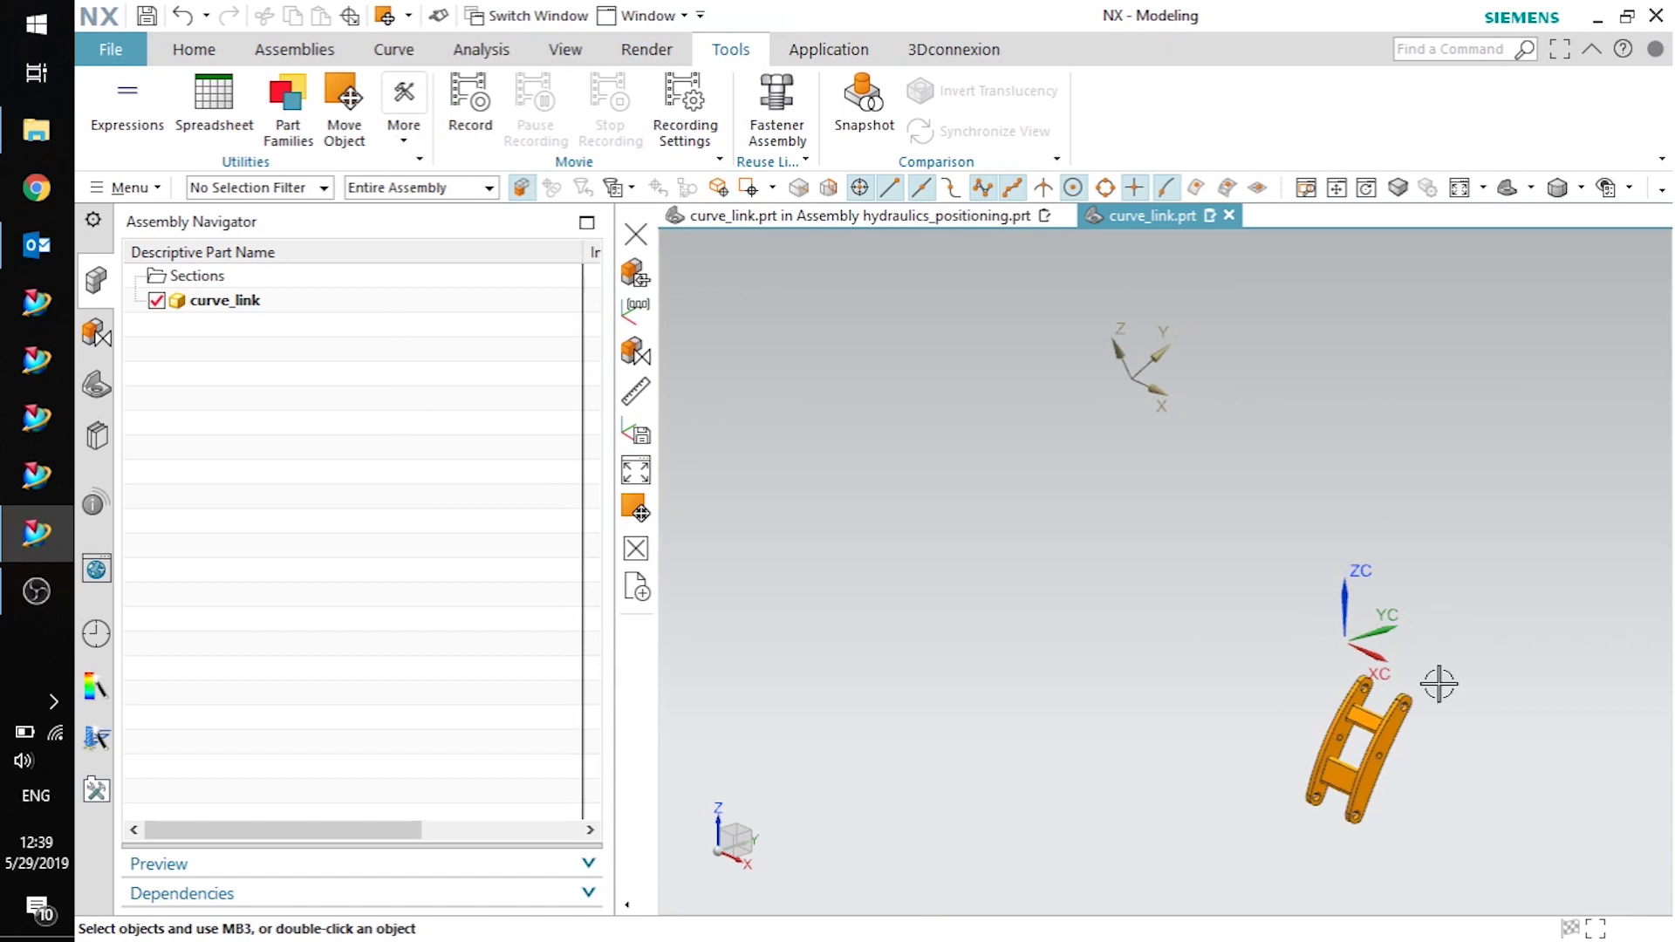
- Restore hydraulics_positioning as the work part and delete the old curve_link component
{"action": "left_click", "coordinate": [848, 219]}
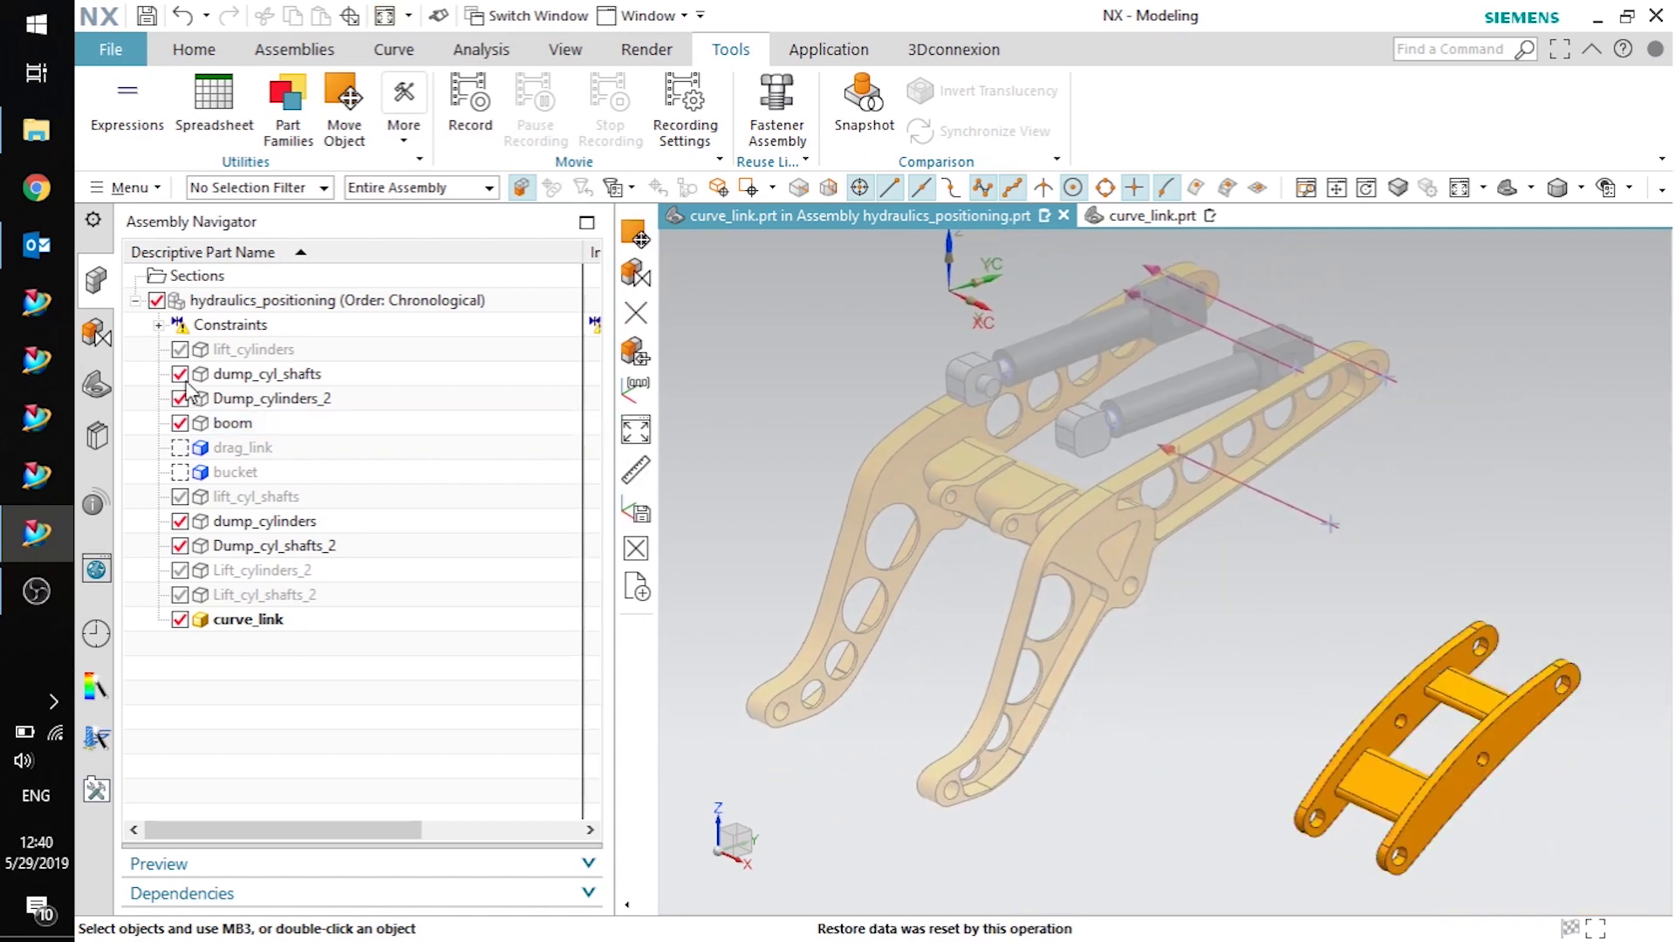
{"action": "double_click", "coordinate": [221, 302]}
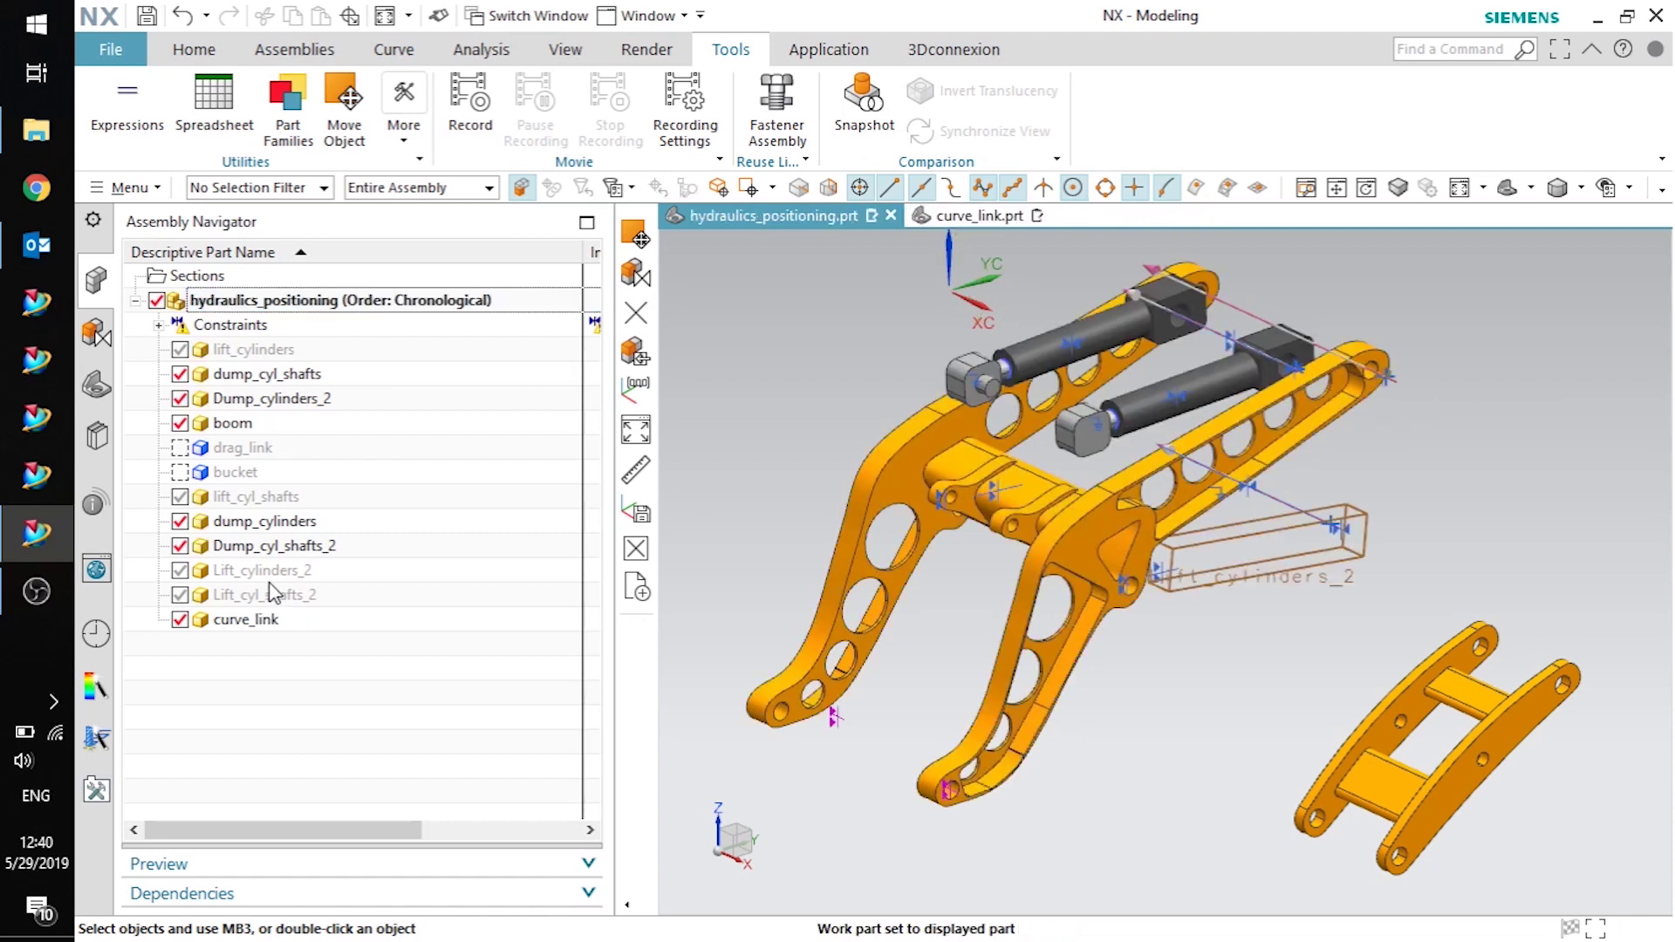
{"action": "left_click", "coordinate": [262, 621]}
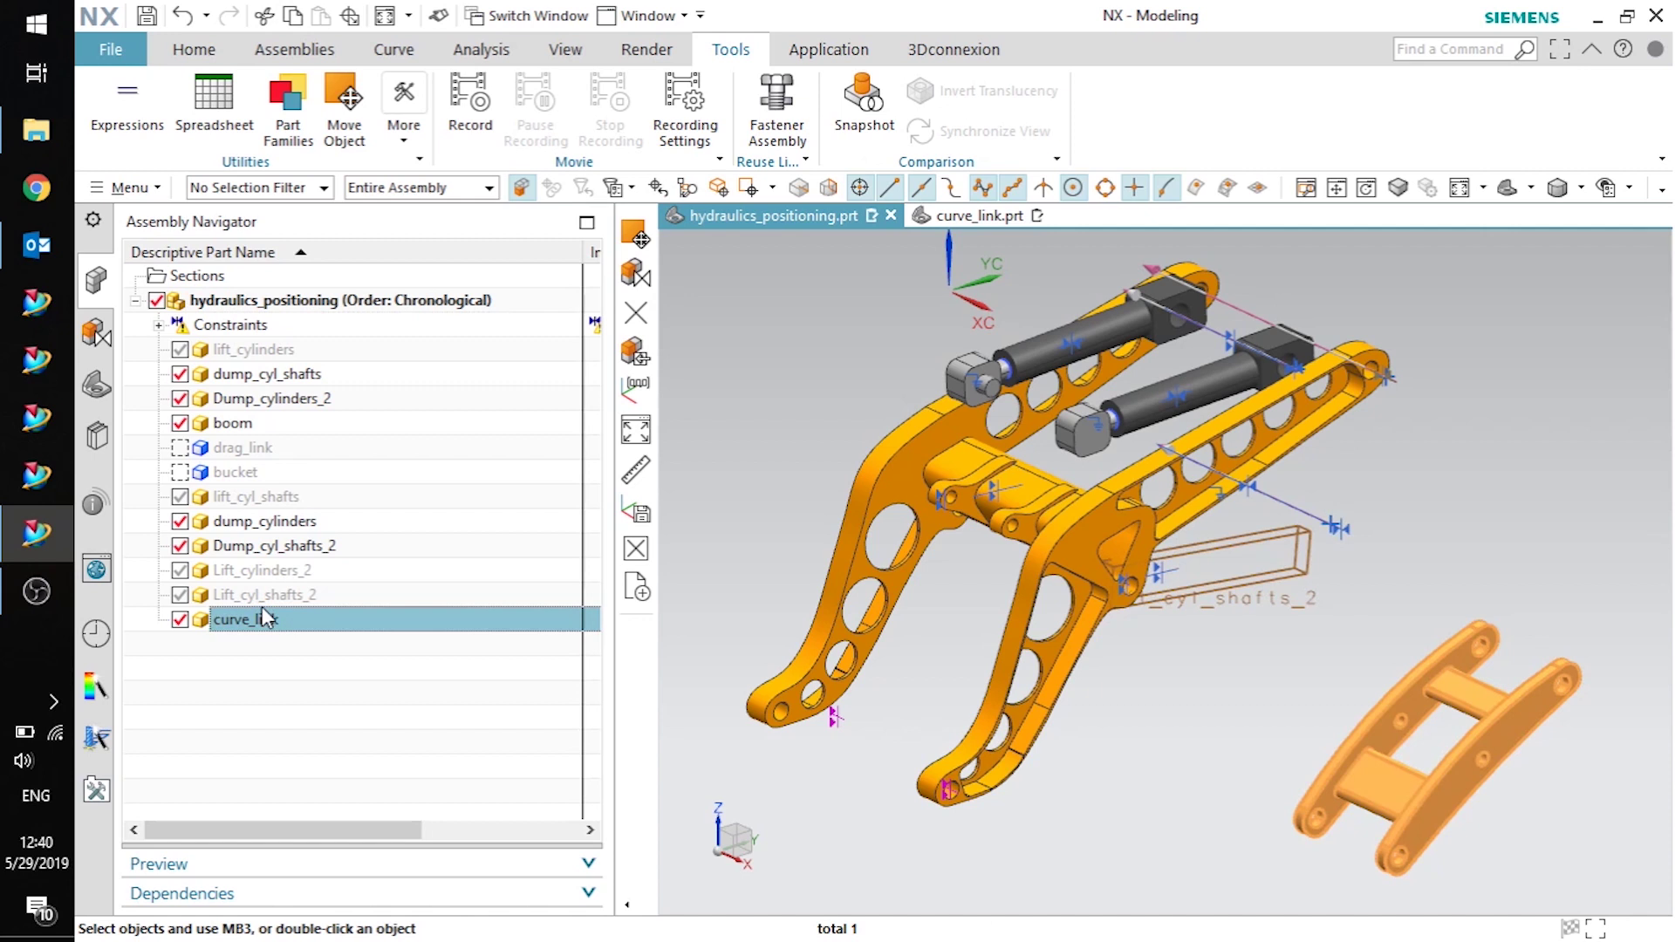
{"action": "key", "text": "Delete"}
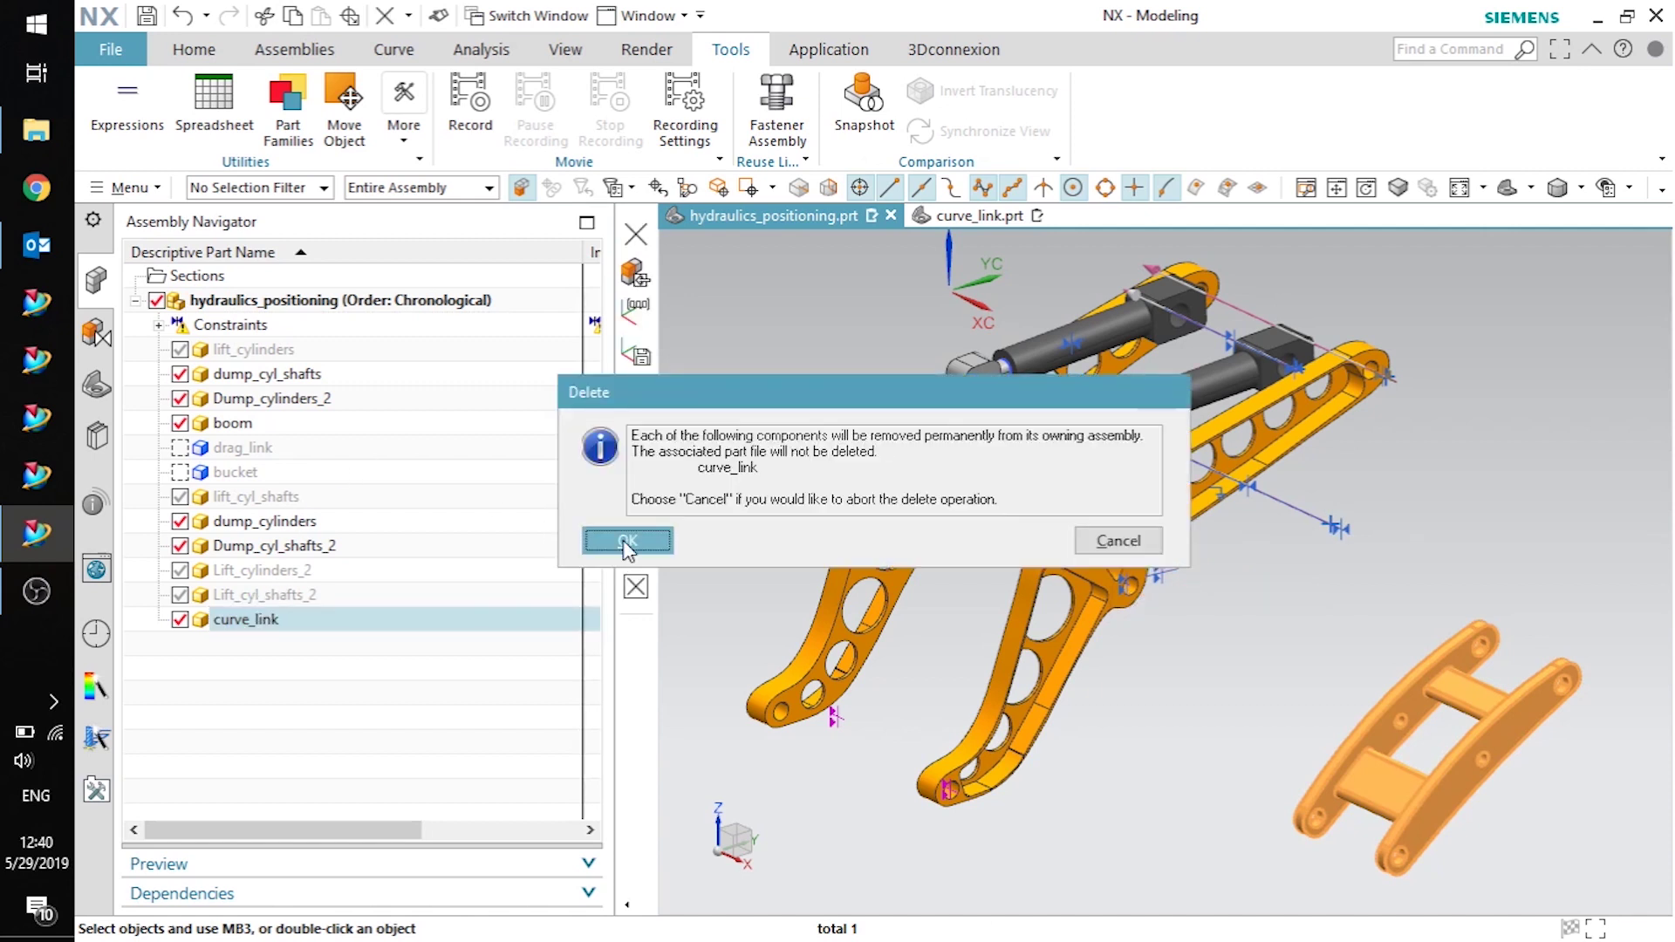
{"action": "left_click", "coordinate": [628, 541]}
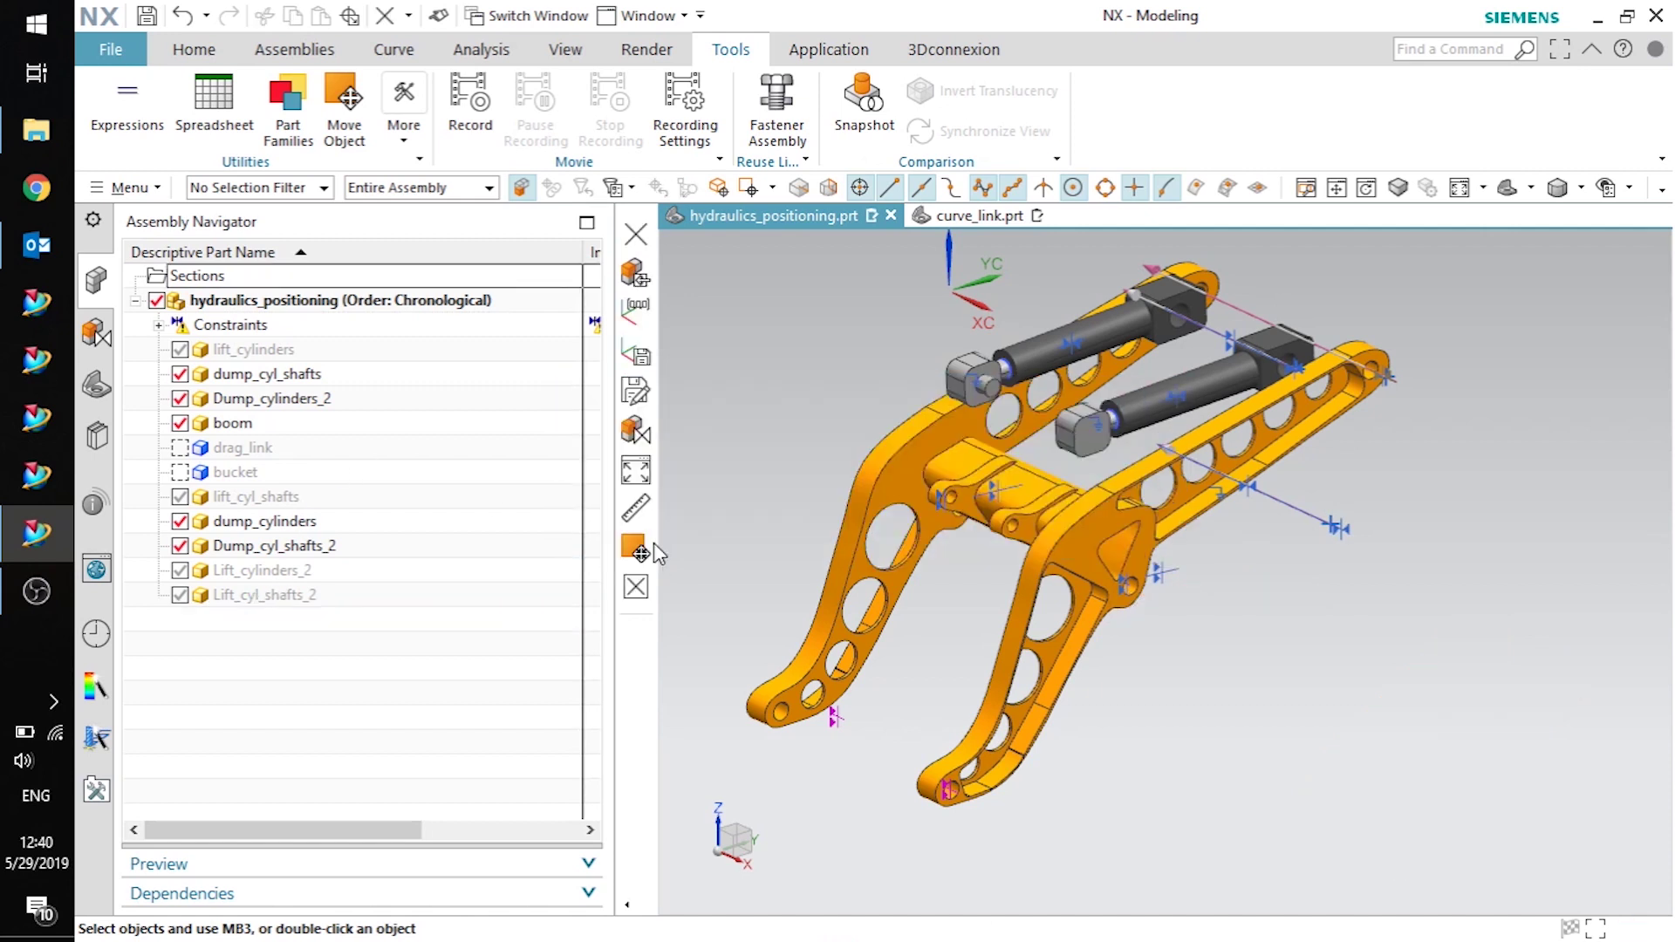
- Re-add curve_link.prt from Loaded Parts to hydraulics_positioning at its new location
{"action": "left_click", "coordinate": [189, 51]}
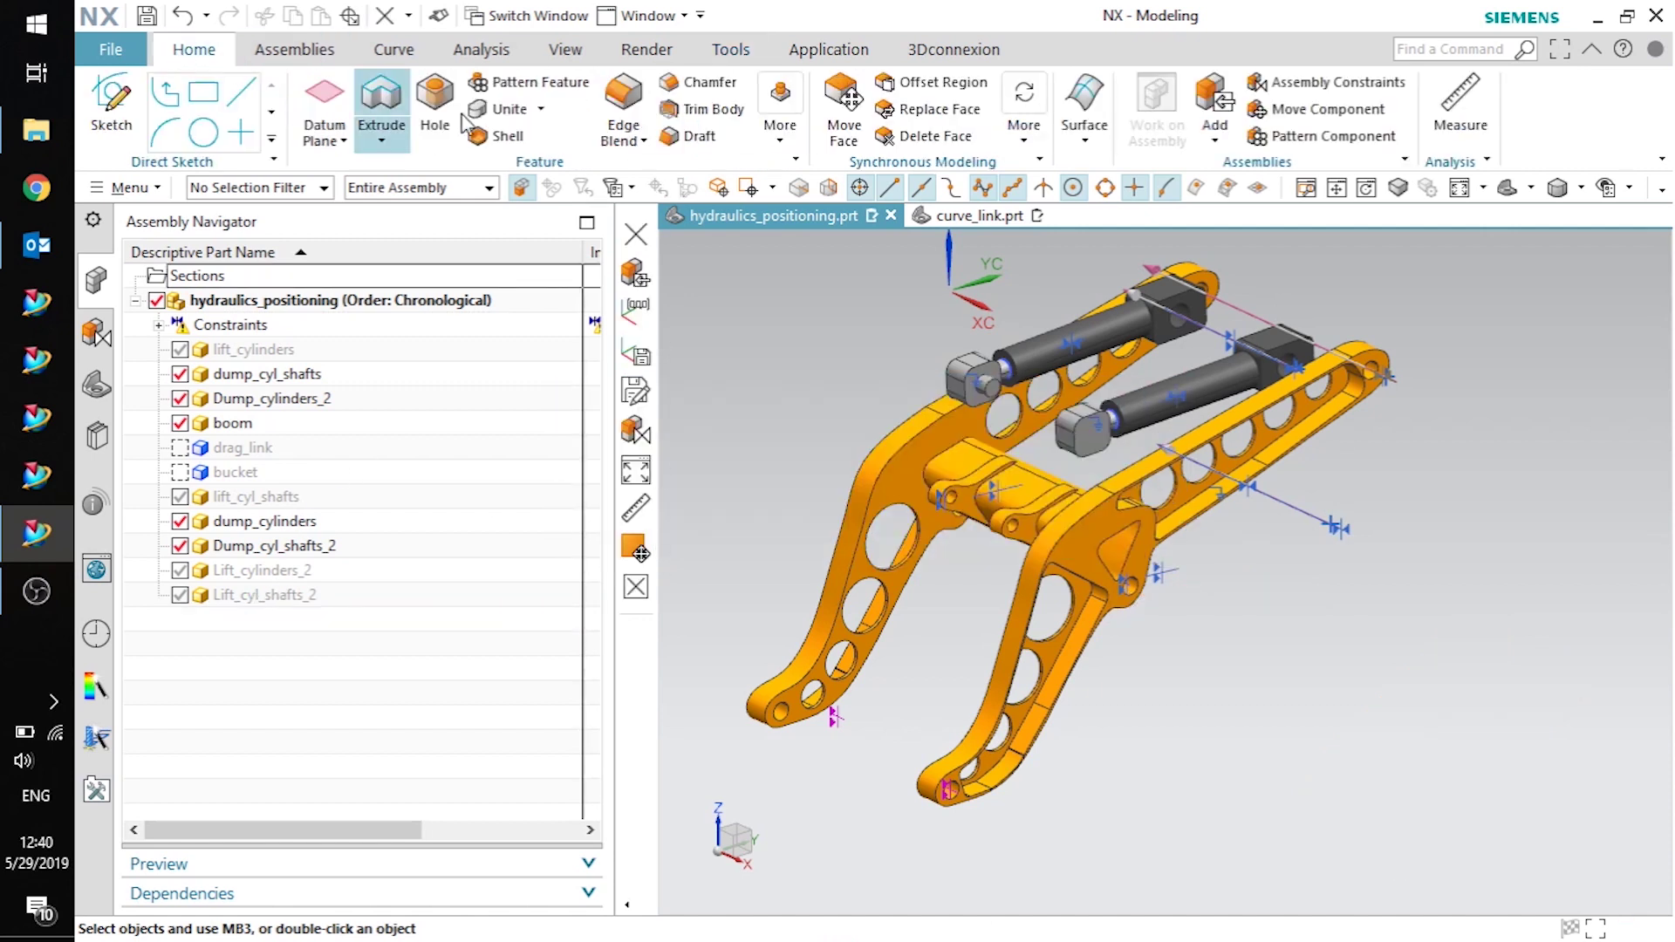
{"action": "left_click", "coordinate": [1217, 96]}
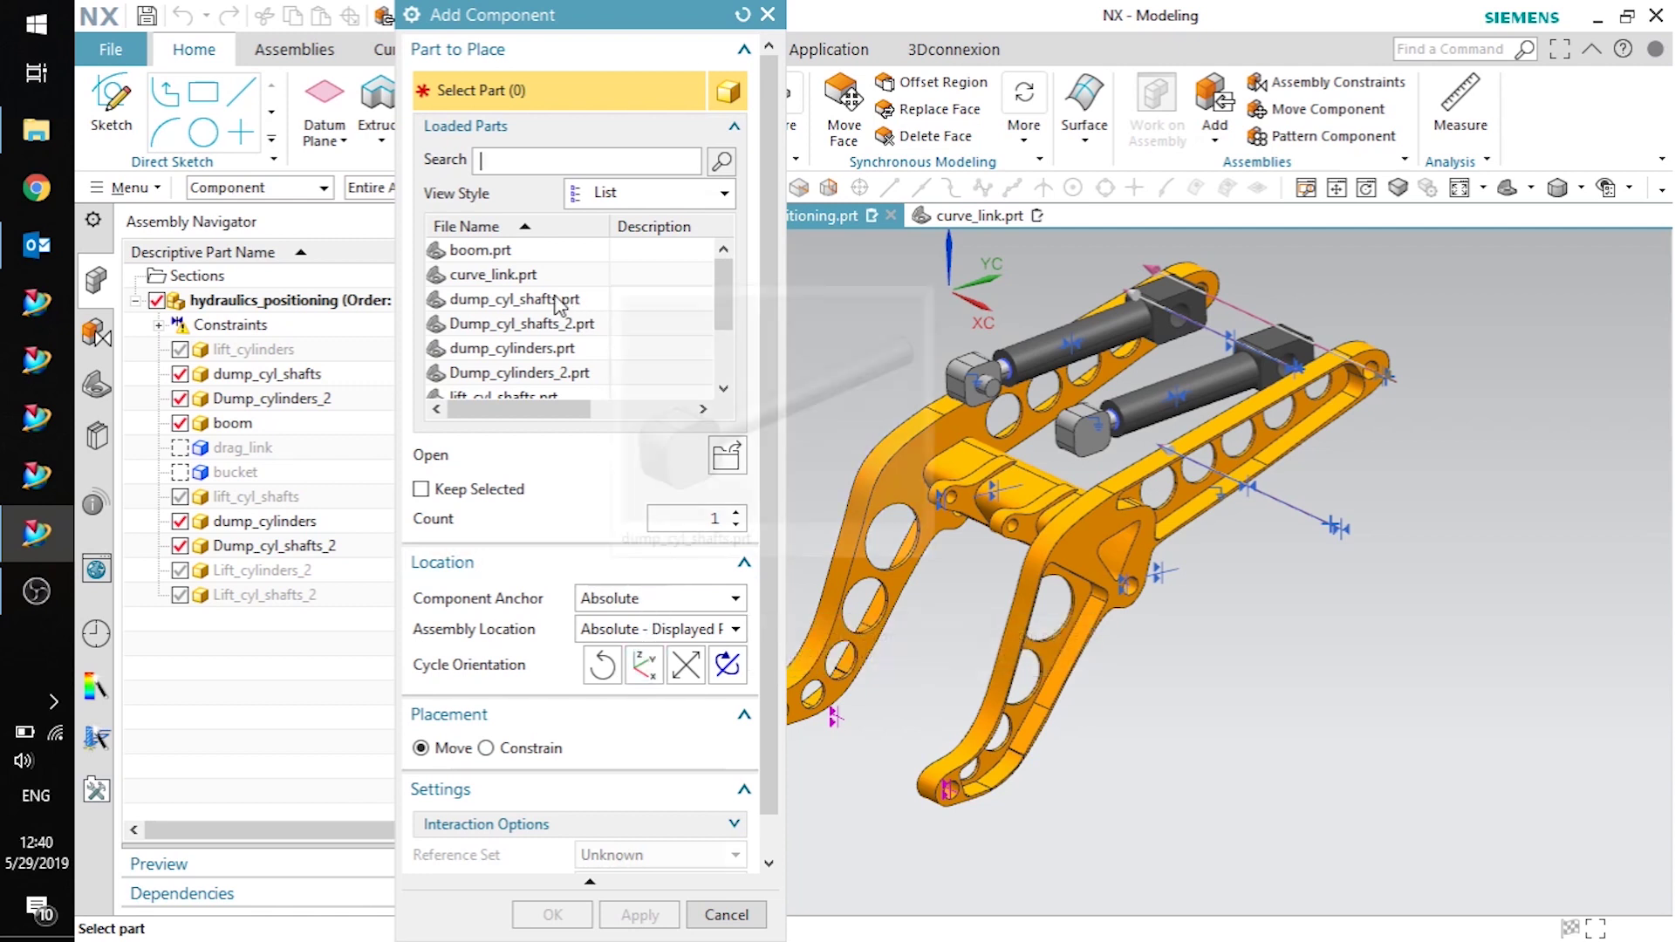
{"action": "mouse_move", "coordinate": [556, 304]}
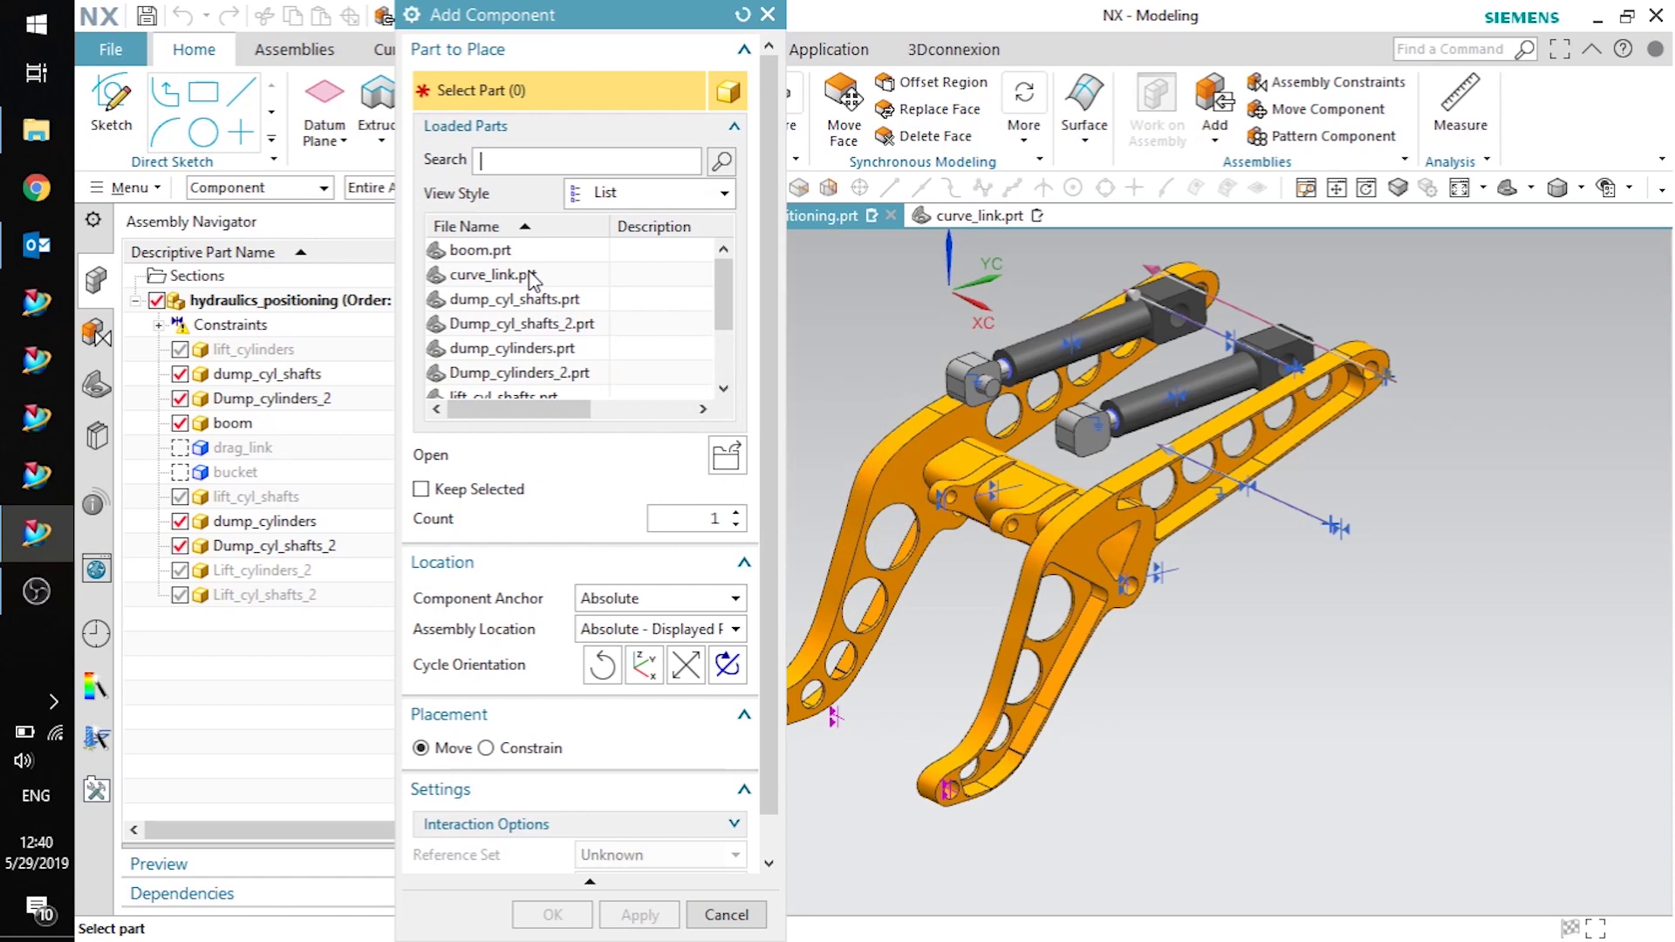
{"action": "left_click", "coordinate": [528, 276]}
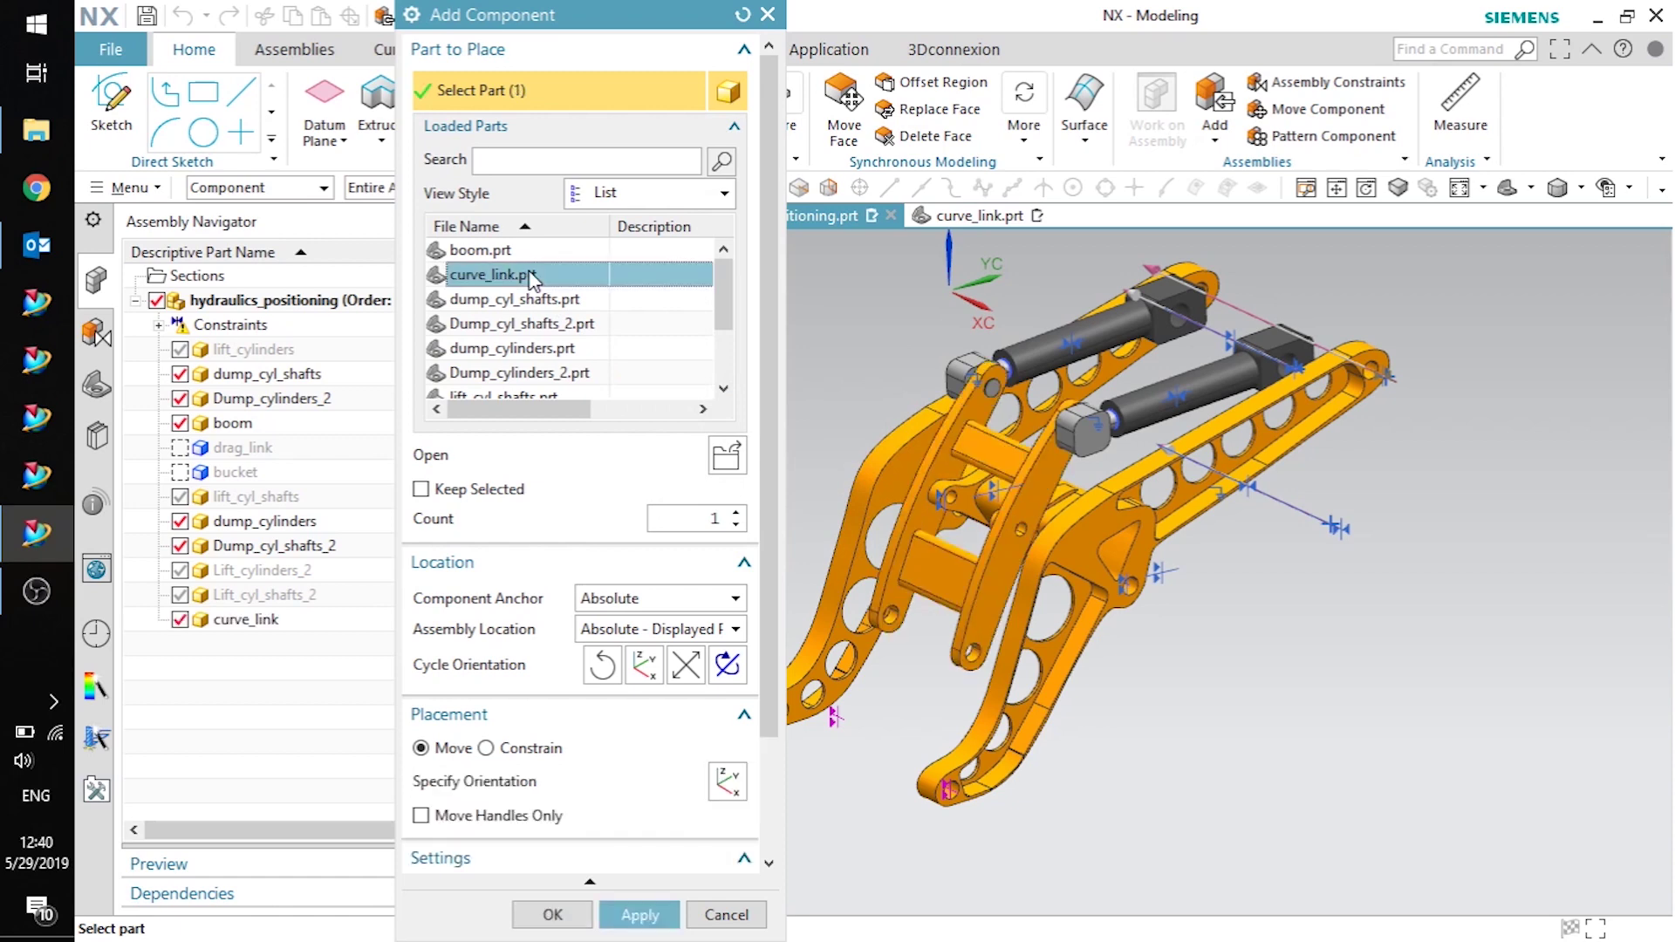
{"action": "left_click", "coordinate": [553, 915]}
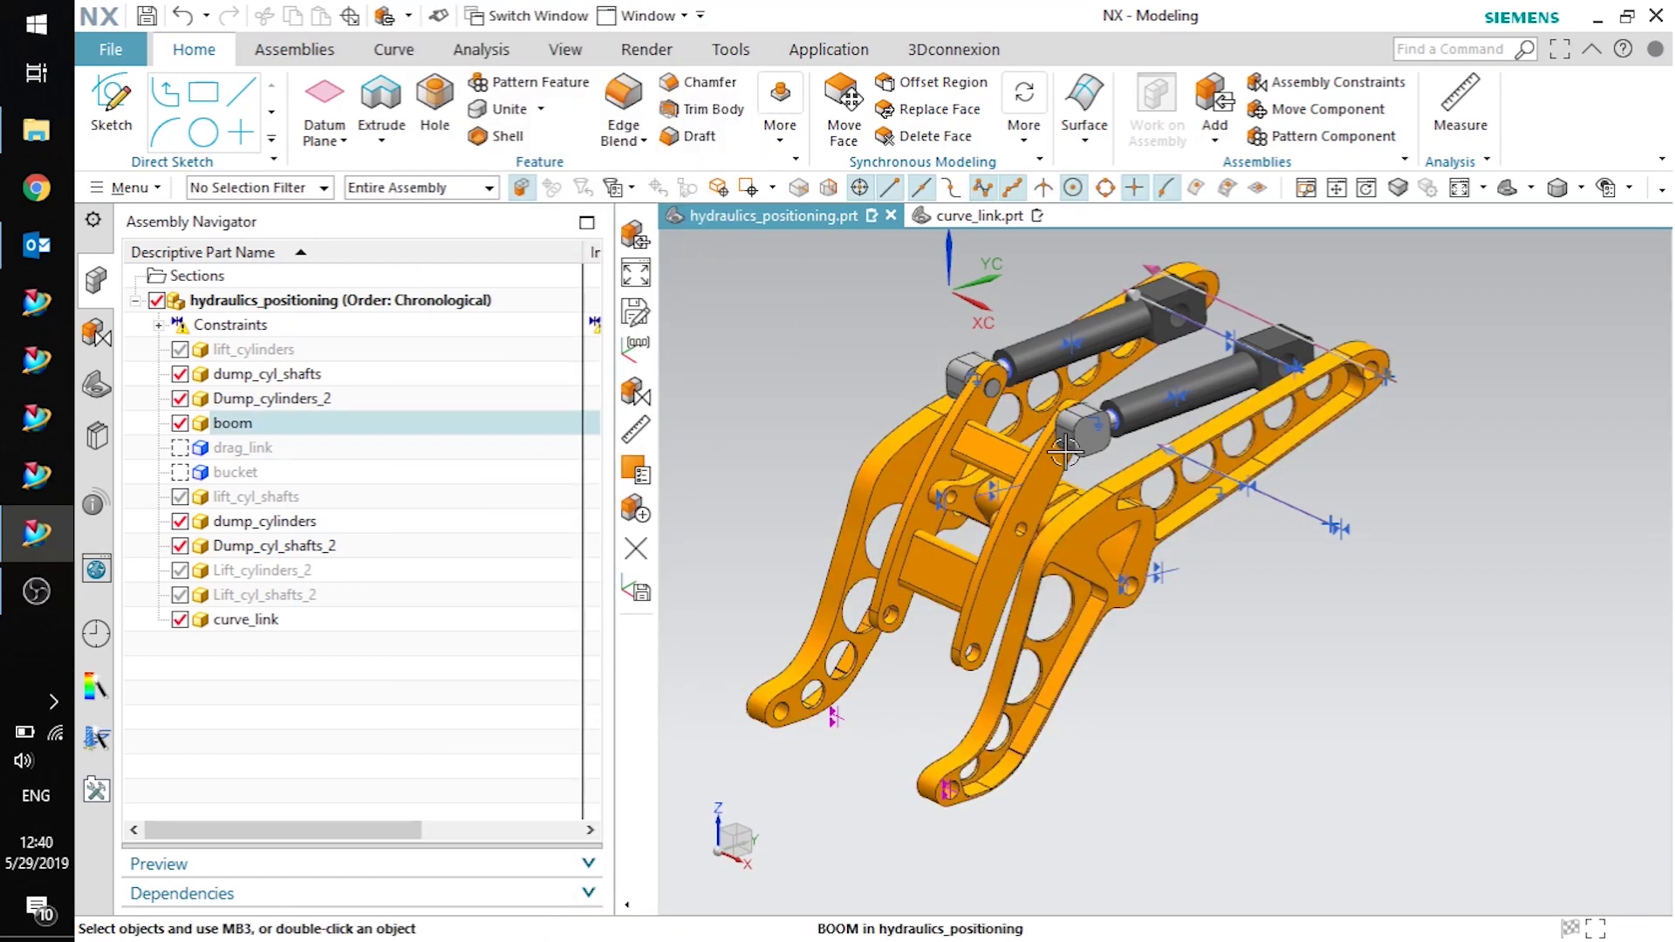